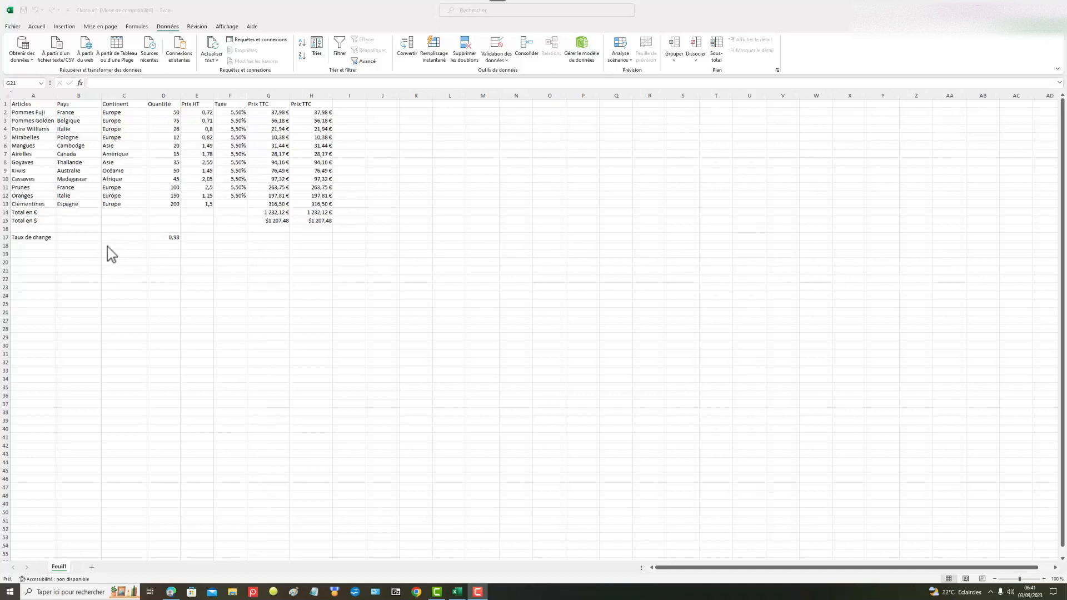
Examine the country choices offered by the drop-down list in cell B2 of the Pays column.
{"action": "left_click", "coordinate": [88, 245]}
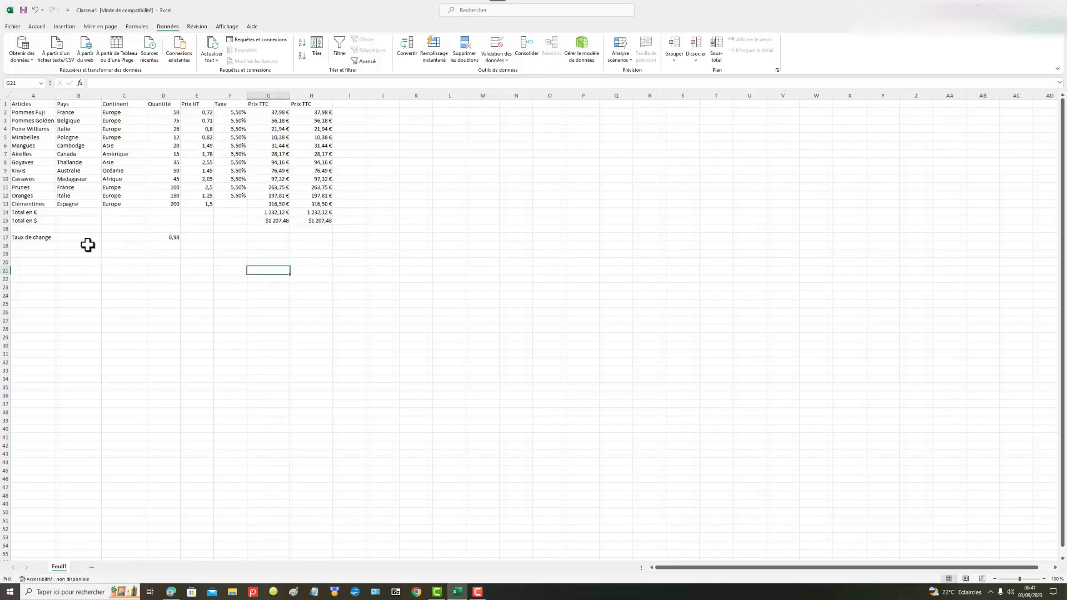
{"action": "left_click", "coordinate": [85, 110]}
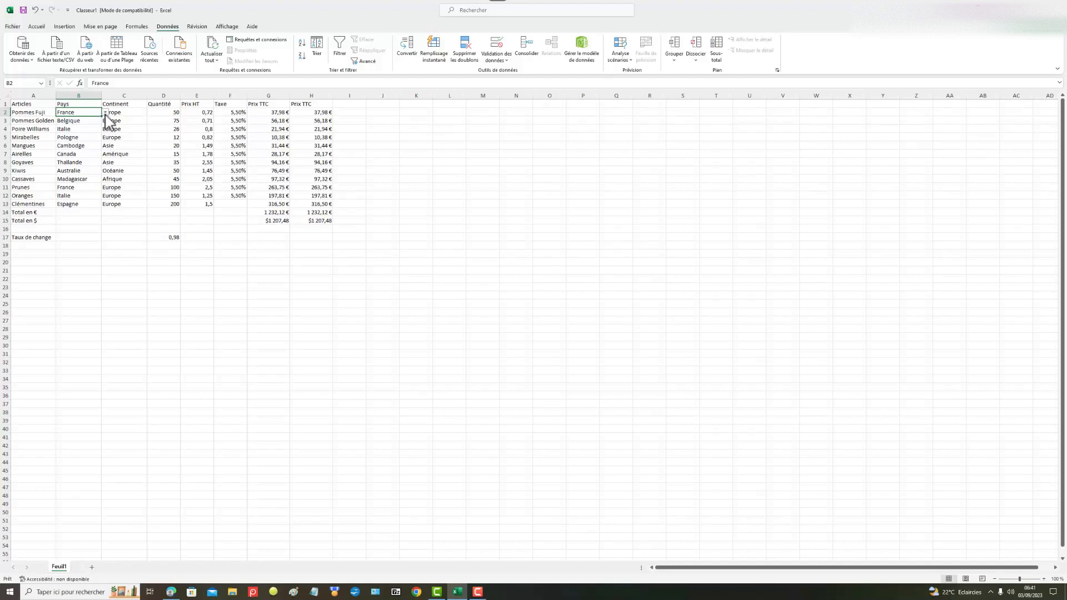
{"action": "left_click", "coordinate": [105, 113]}
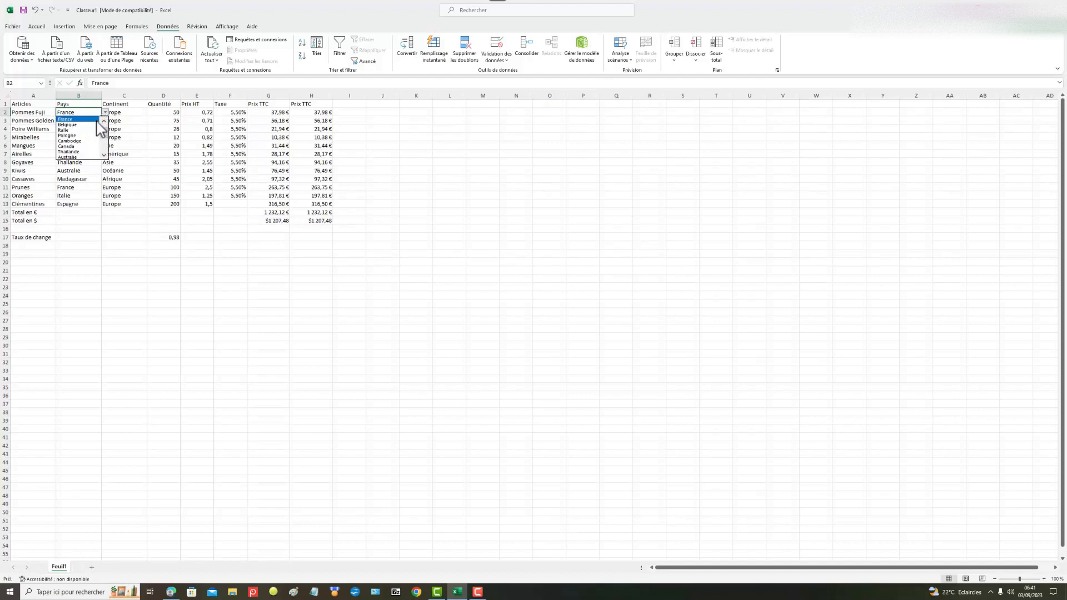
{"action": "left_click_drag", "start_coordinate": [106, 133], "coordinate": [107, 147]}
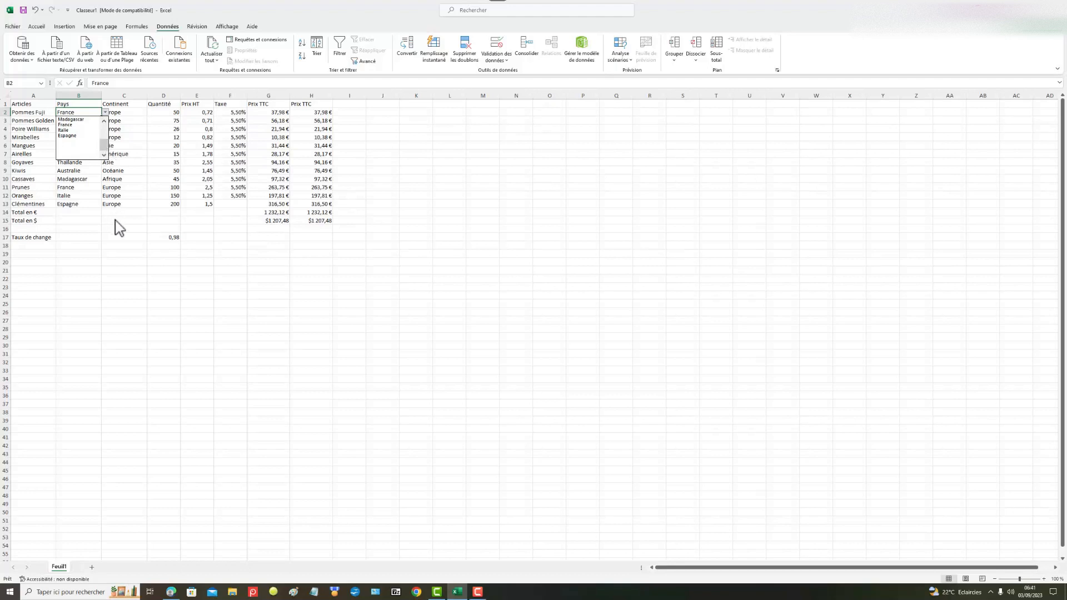
{"action": "key", "text": "Escape"}
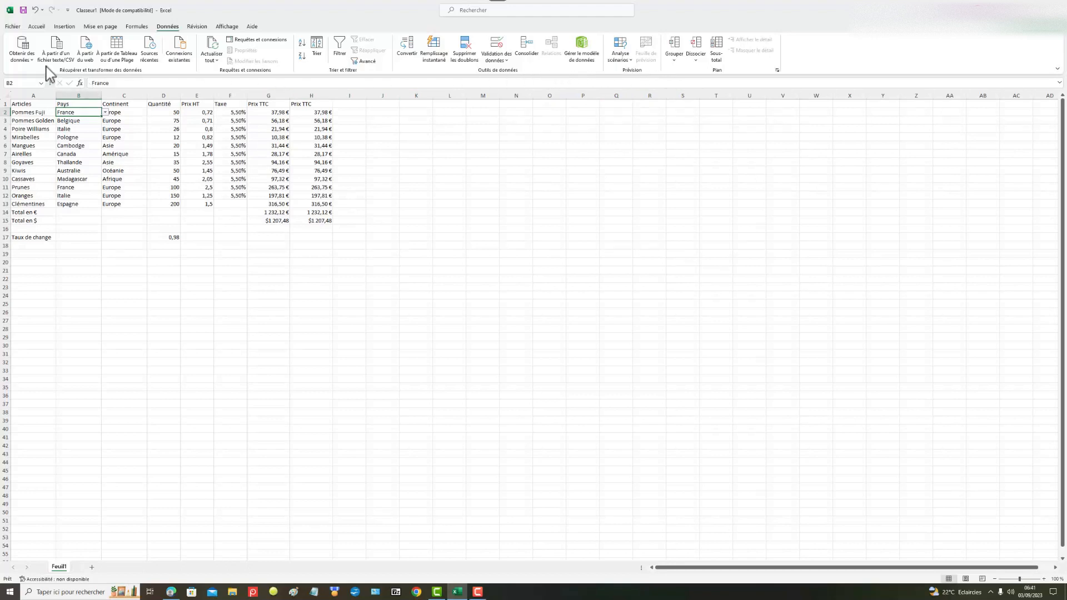
Undo the earlier edits back to before the Clémentines row and the Pays drop-down list were added.
{"action": "left_click", "coordinate": [34, 10]}
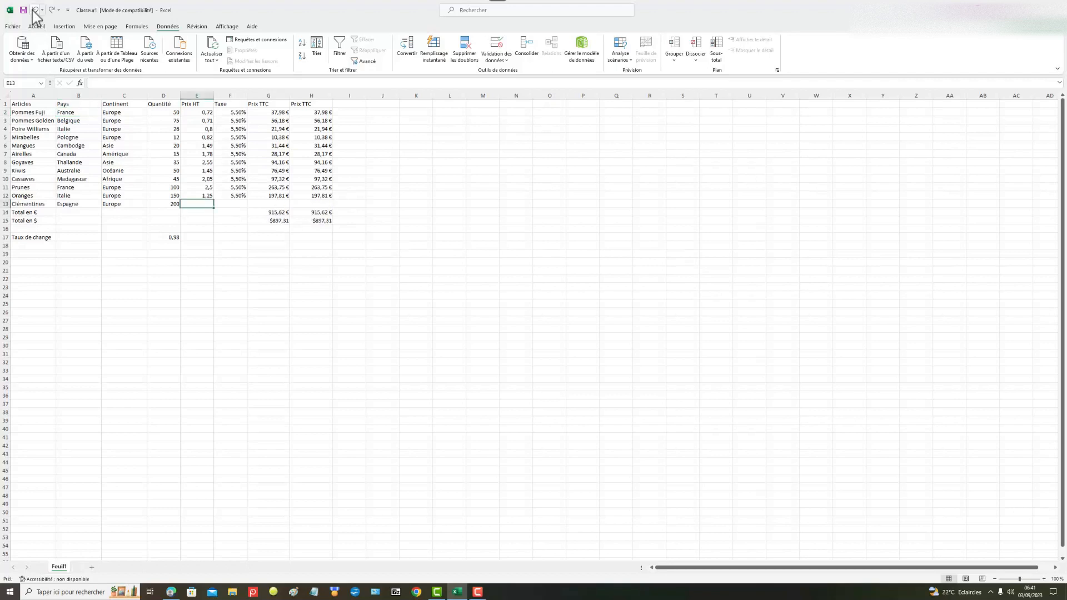
{"action": "left_click", "coordinate": [34, 10]}
{"action": "left_click", "coordinate": [34, 10]}
{"action": "left_click", "coordinate": [34, 10]}
{"action": "left_click", "coordinate": [34, 10]}
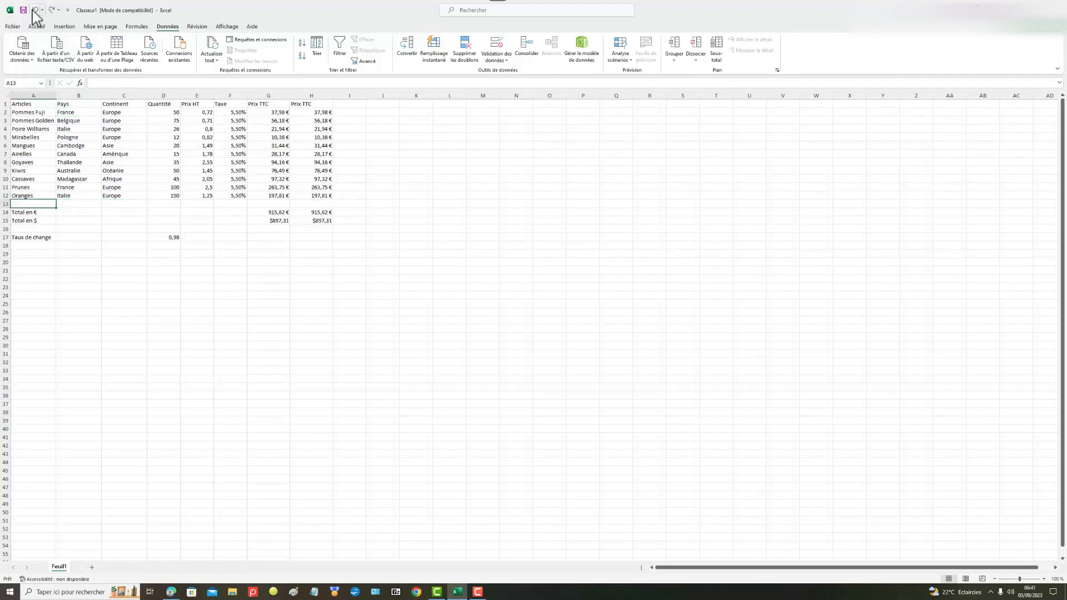
{"action": "left_click", "coordinate": [34, 10]}
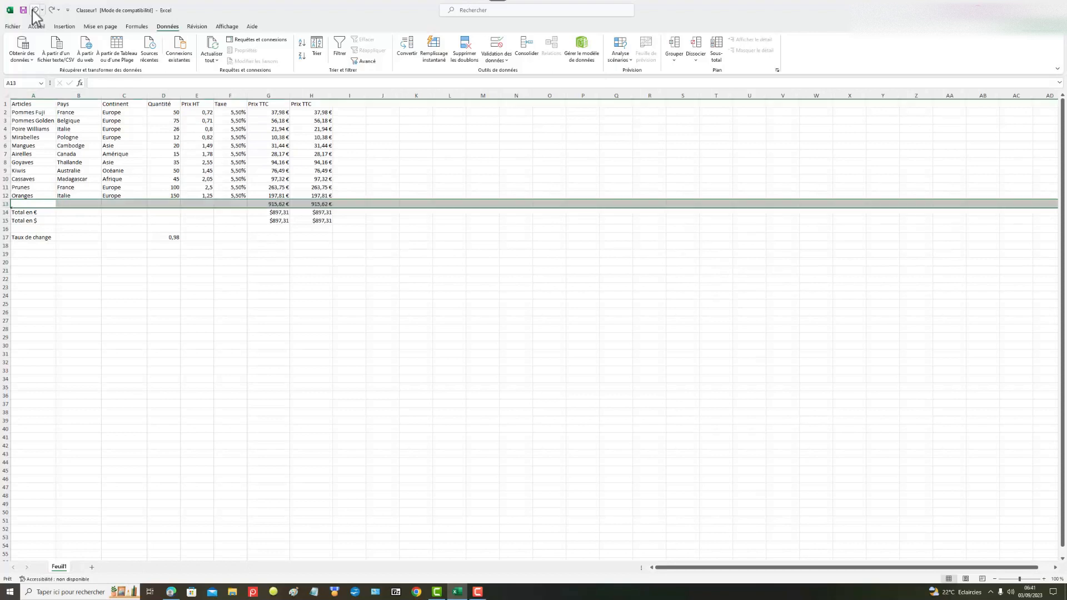
Start a data validation rule on the Pays cells B2:B12 that allows Liste entries.
{"action": "left_click", "coordinate": [78, 113]}
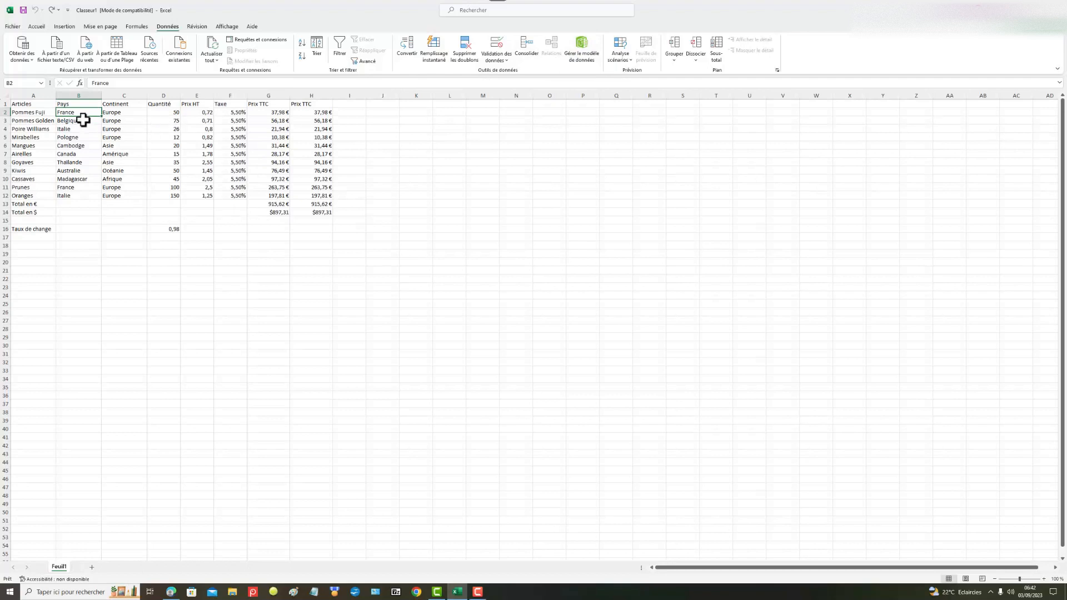
{"action": "left_click", "coordinate": [92, 179]}
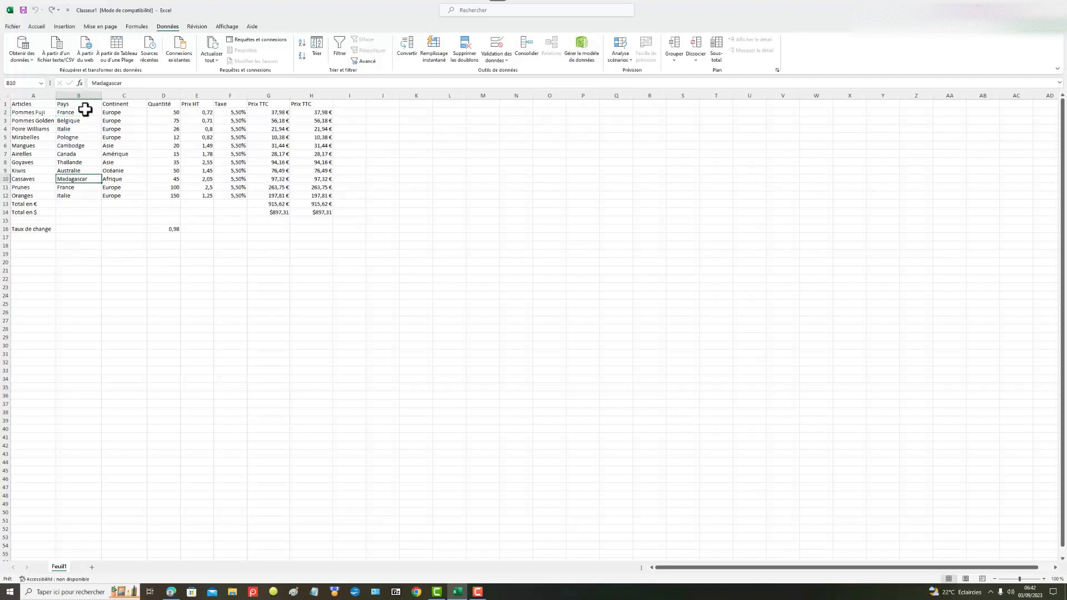
{"action": "left_click_drag", "start_coordinate": [85, 109], "coordinate": [85, 192]}
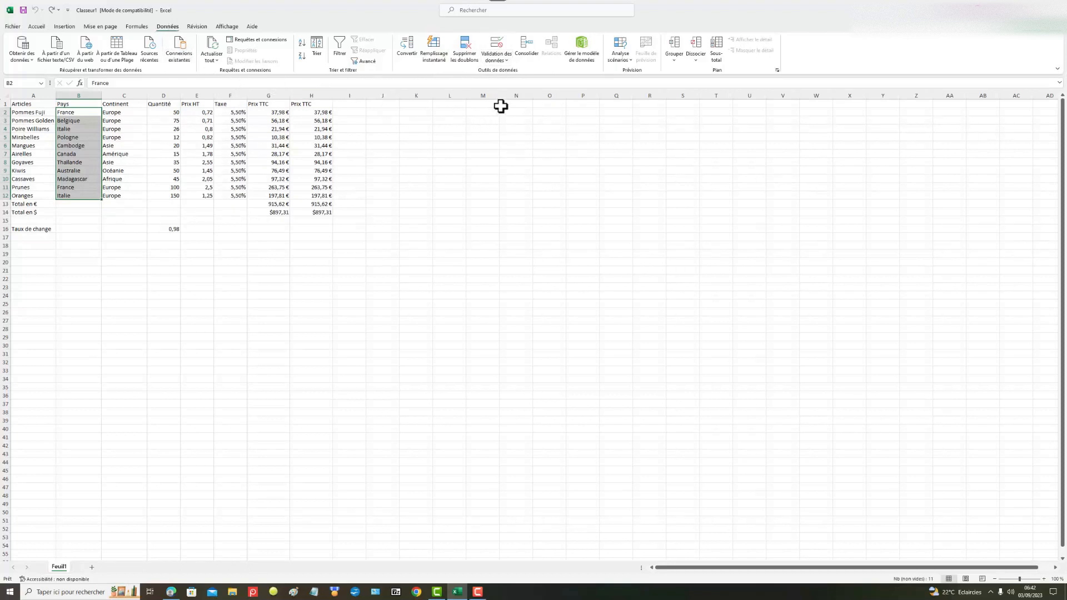
{"action": "left_click", "coordinate": [509, 61]}
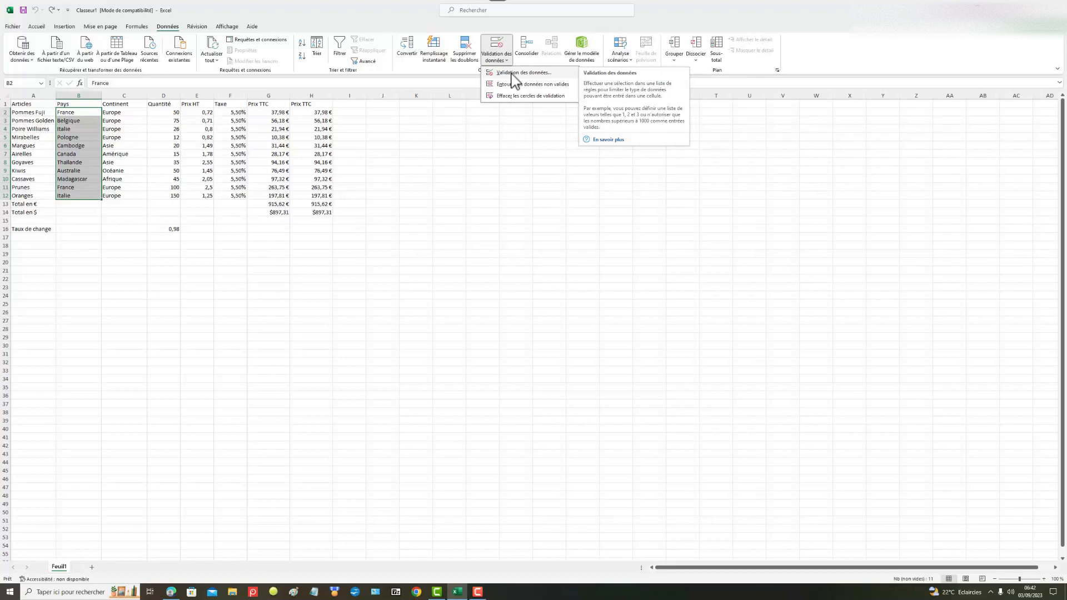
{"action": "left_click", "coordinate": [513, 74]}
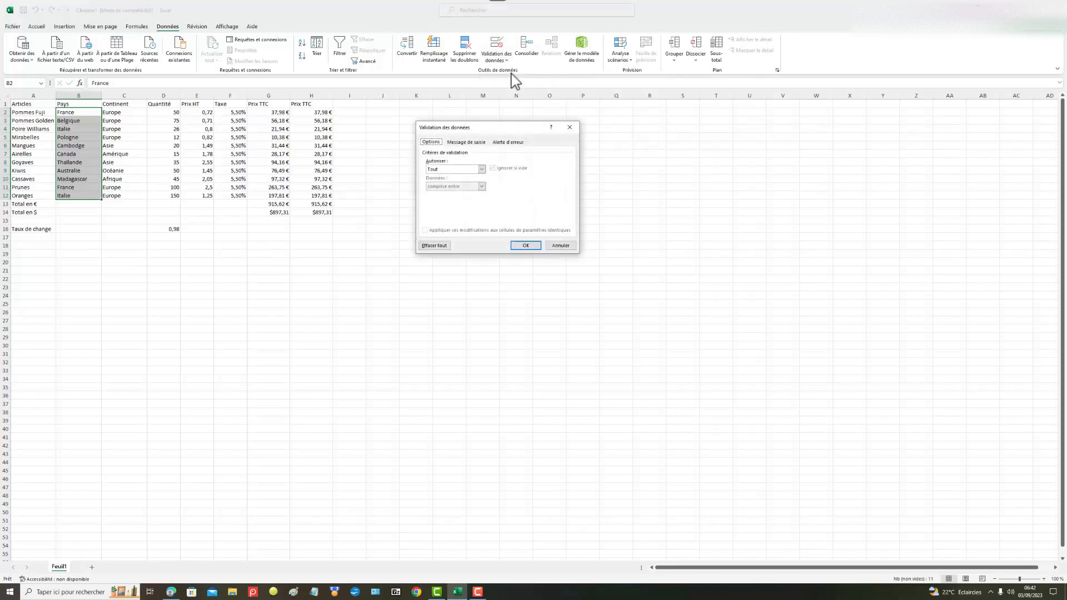
{"action": "left_click", "coordinate": [482, 169]}
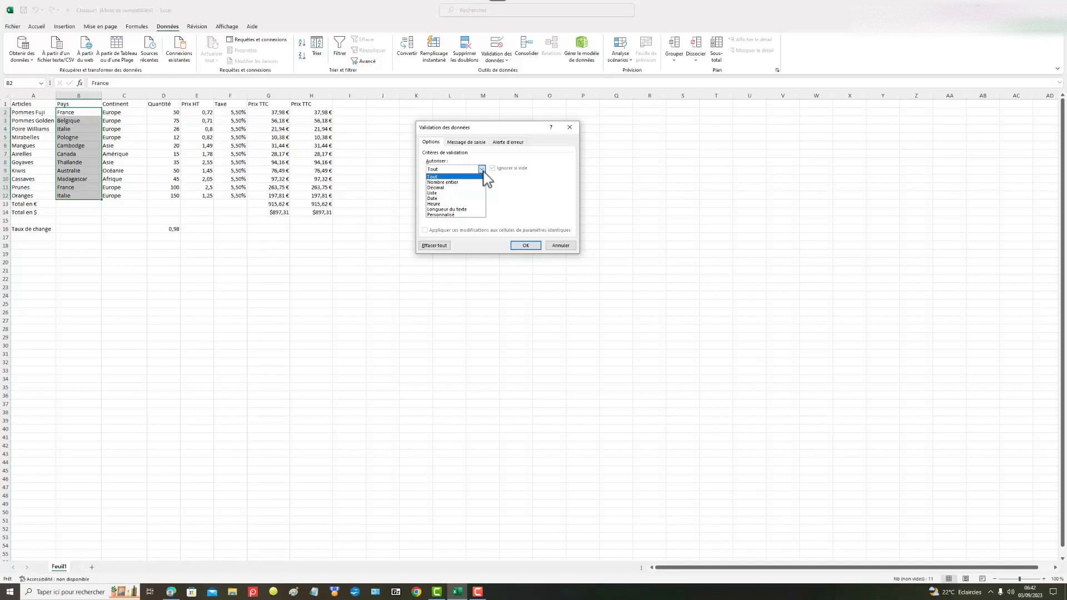
{"action": "left_click", "coordinate": [456, 193]}
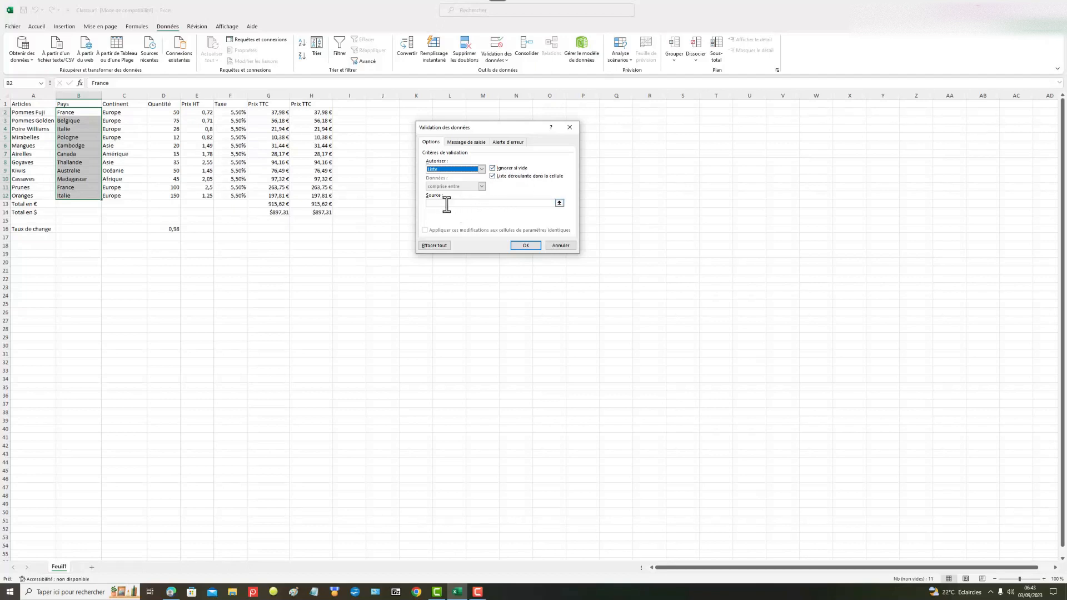
Use the whole column B (=$B:$B) as the list source, apply the rule and display the choices in B2.
{"action": "left_click", "coordinate": [560, 203]}
{"action": "left_click", "coordinate": [559, 203]}
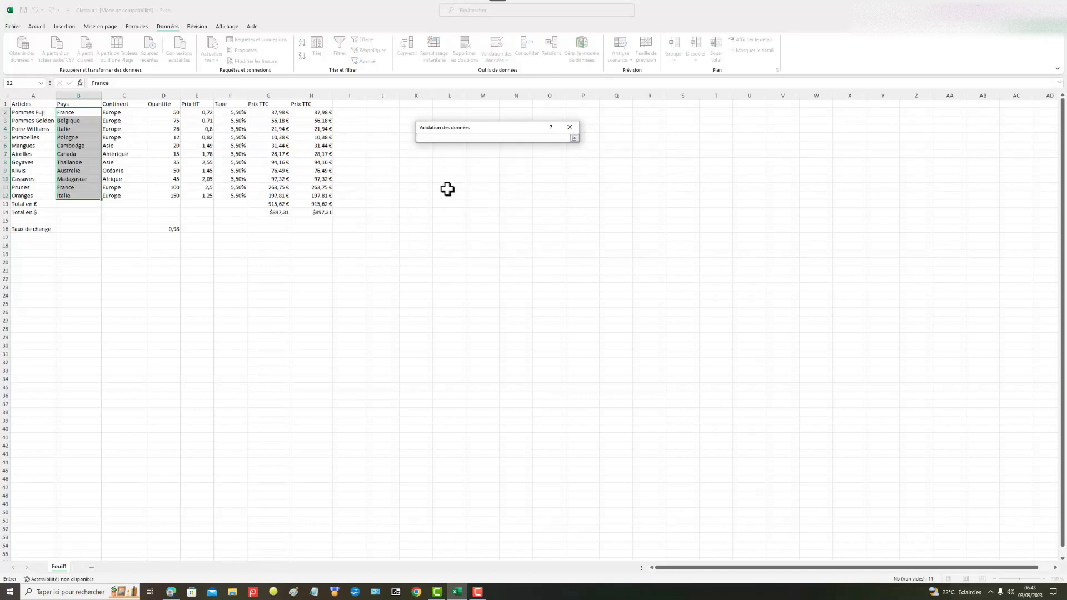
{"action": "left_click_drag", "start_coordinate": [90, 110], "coordinate": [80, 196]}
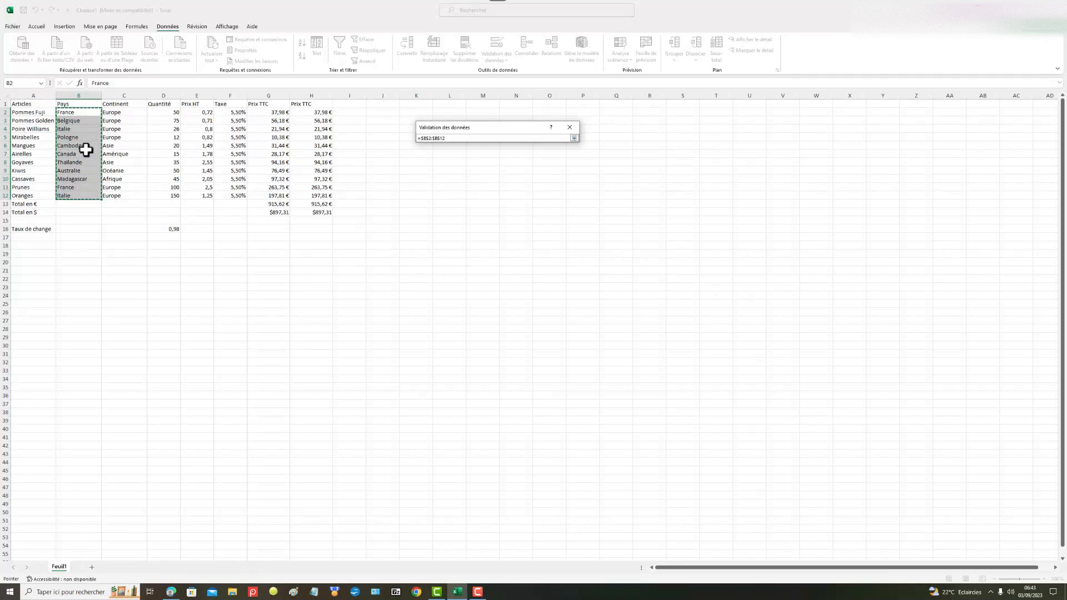
{"action": "left_click", "coordinate": [85, 93]}
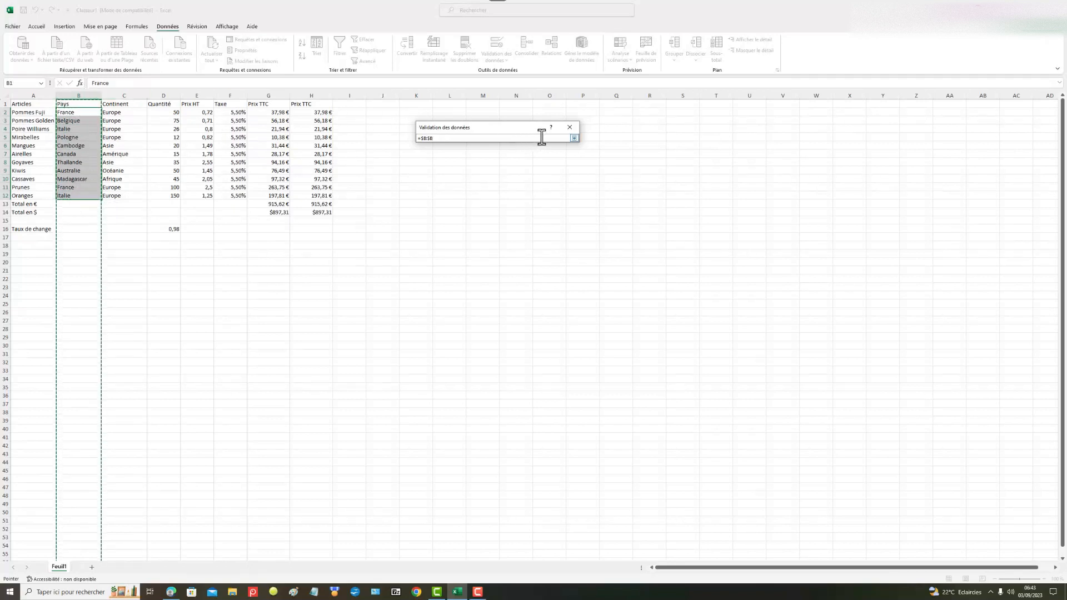
{"action": "left_click", "coordinate": [575, 139]}
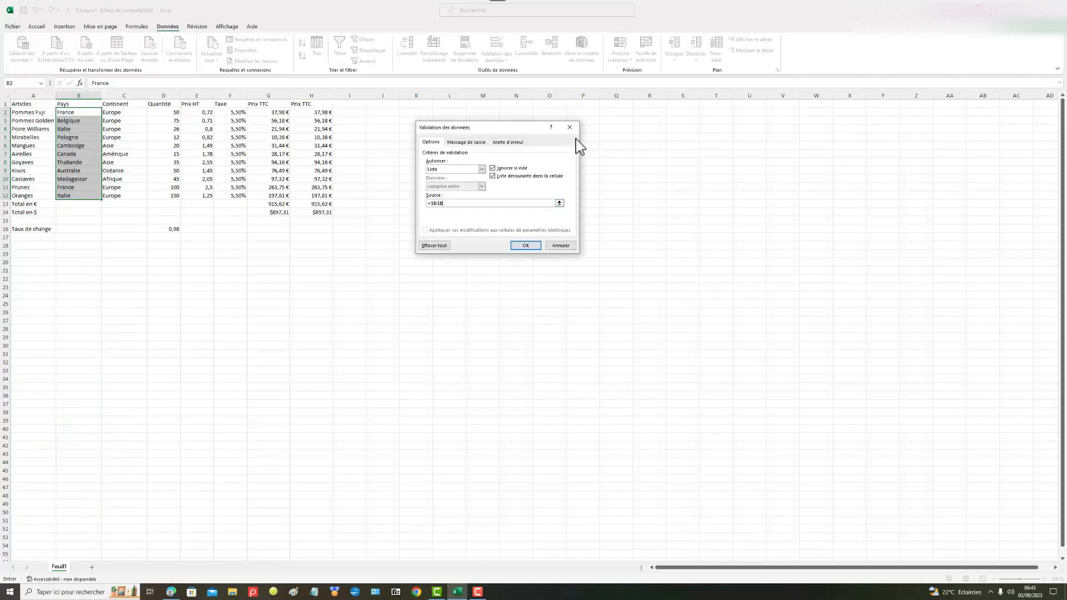
{"action": "left_click", "coordinate": [528, 247]}
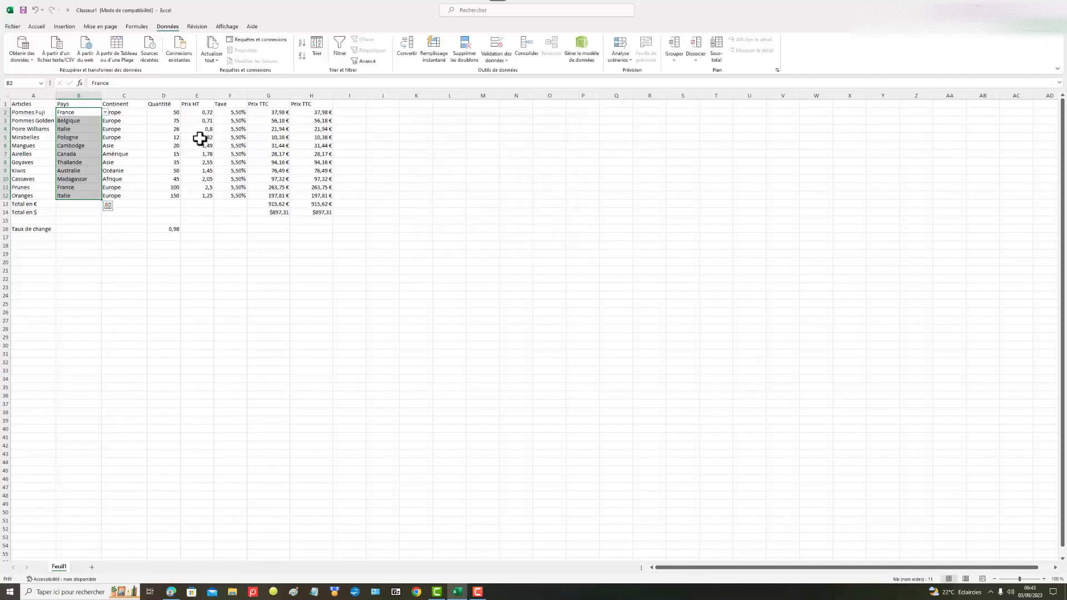
{"action": "left_click", "coordinate": [105, 112]}
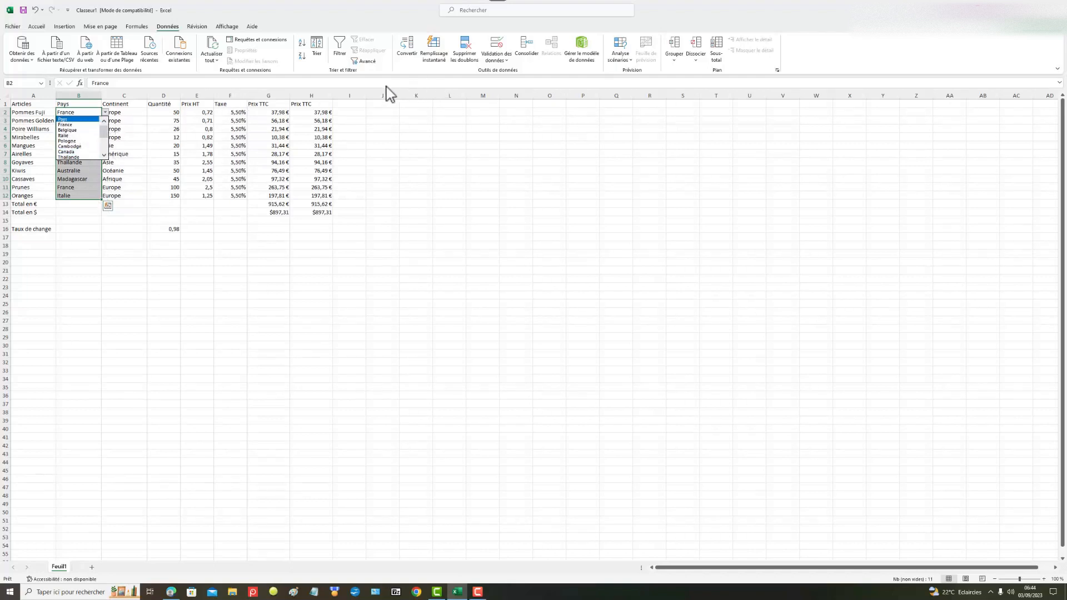
Replace the source of the Pays validation list with =$B$2:$B$13 and apply the rule.
{"action": "left_click", "coordinate": [506, 63]}
{"action": "left_click", "coordinate": [507, 65]}
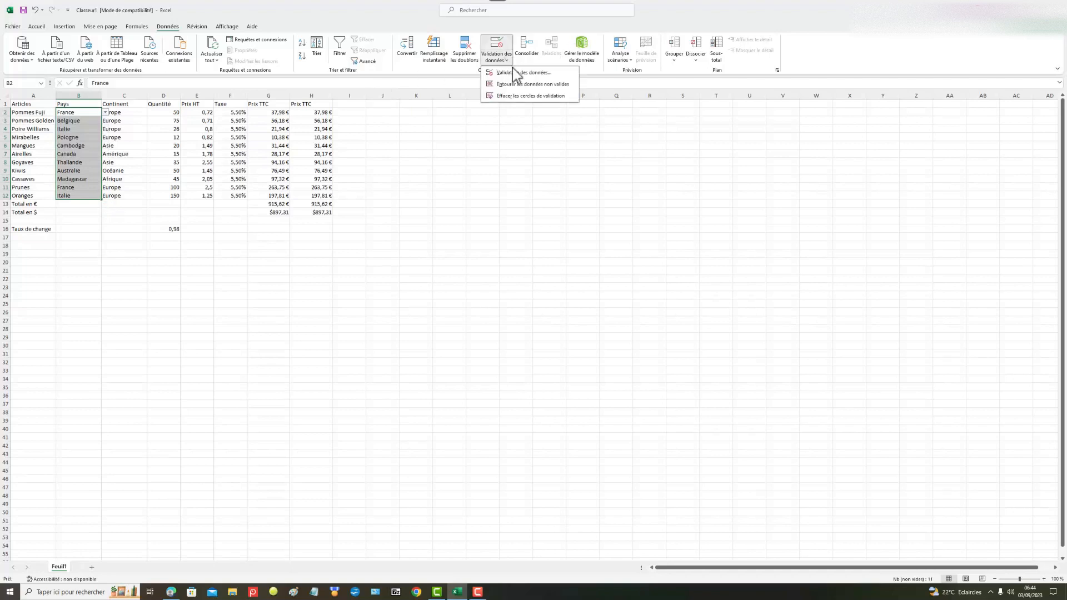
{"action": "left_click", "coordinate": [521, 74]}
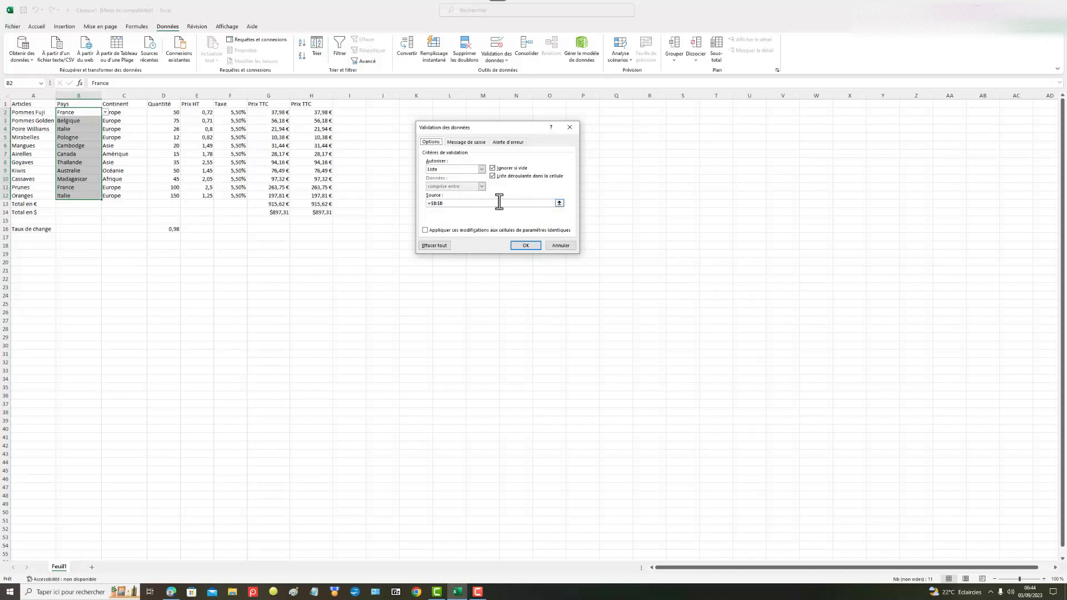
{"action": "left_click", "coordinate": [523, 204]}
{"action": "key", "text": "BackSpace"}
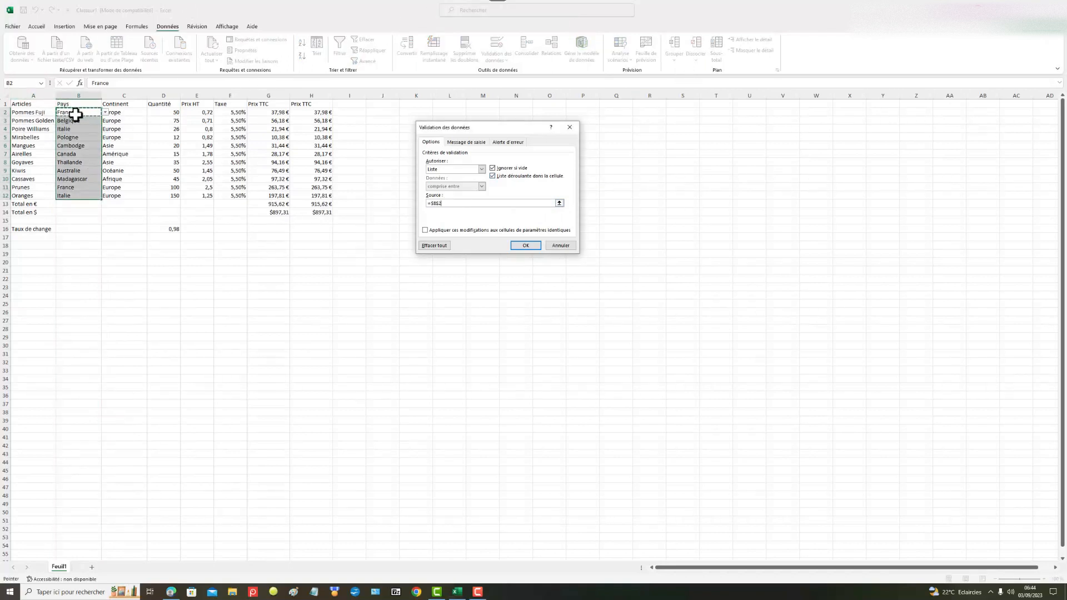
{"action": "left_click_drag", "start_coordinate": [78, 112], "coordinate": [80, 134]}
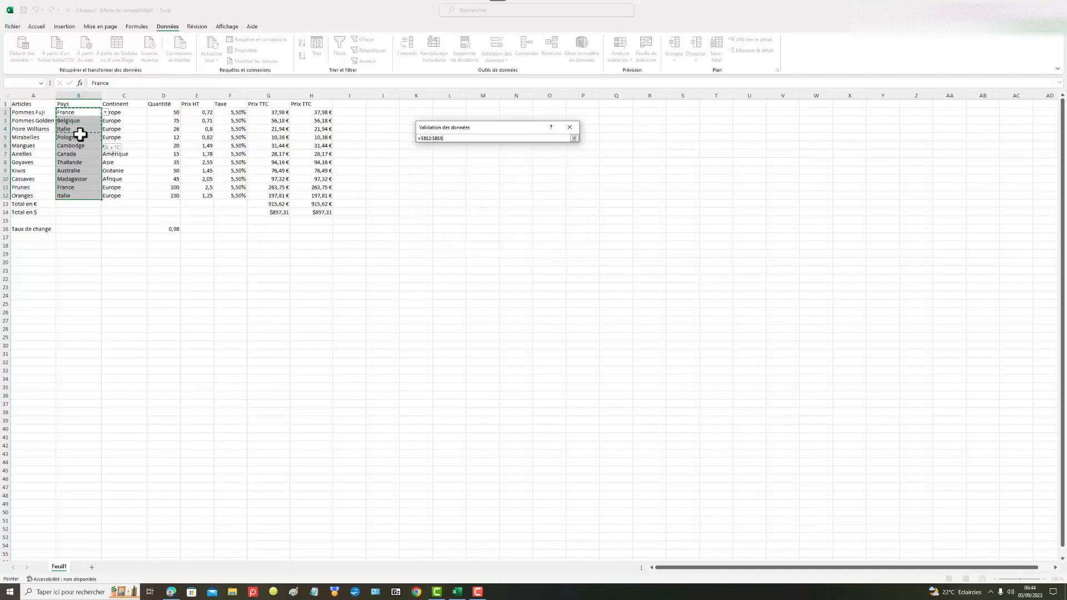
{"action": "left_click_drag", "start_coordinate": [84, 174], "coordinate": [72, 207]}
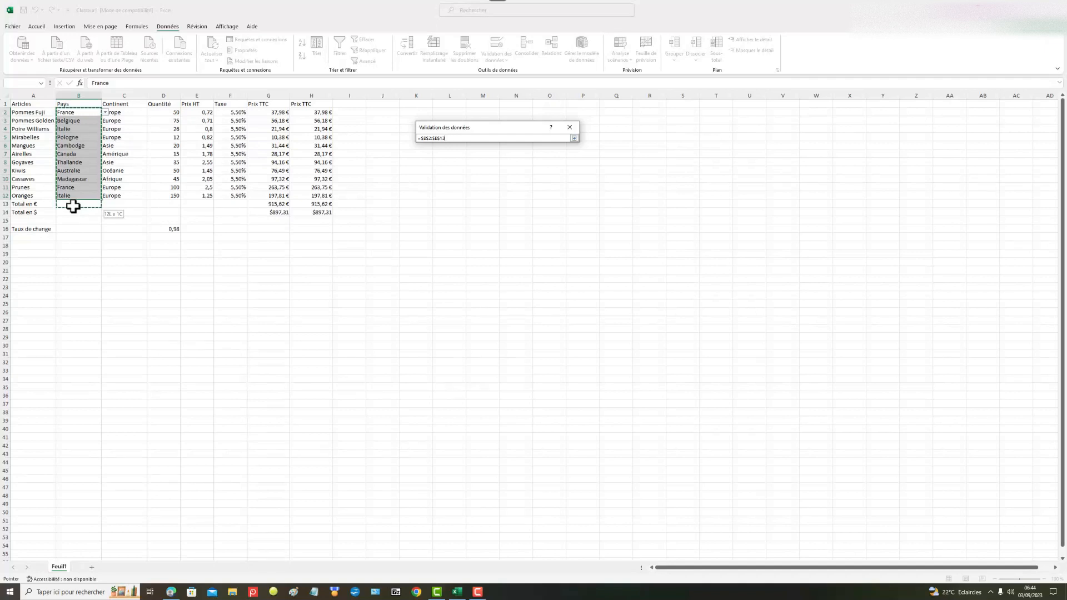
{"action": "left_click_drag", "start_coordinate": [73, 207], "coordinate": [72, 206]}
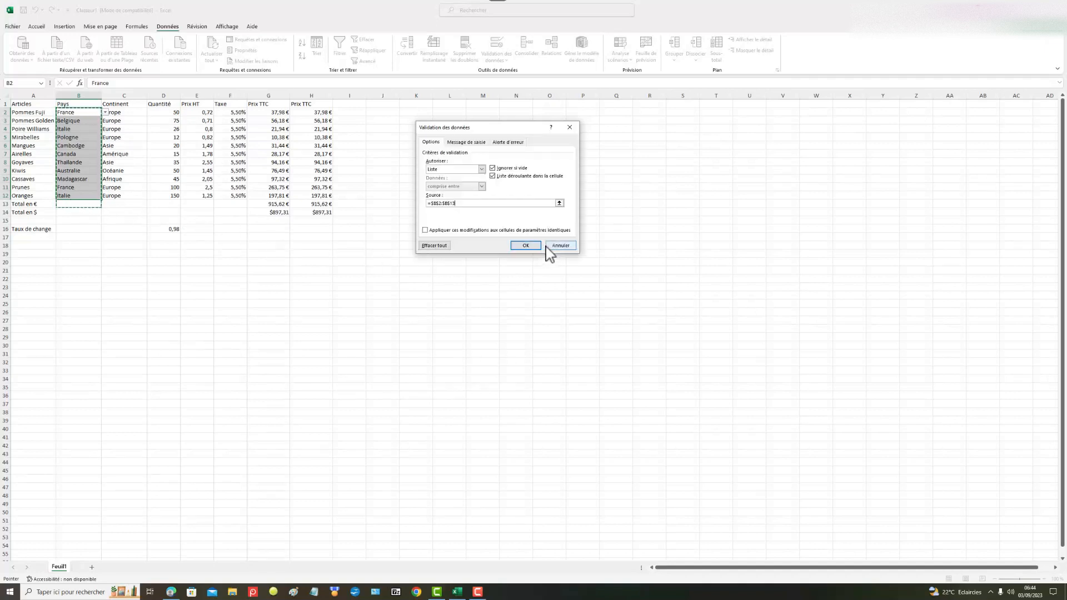
{"action": "left_click", "coordinate": [525, 246]}
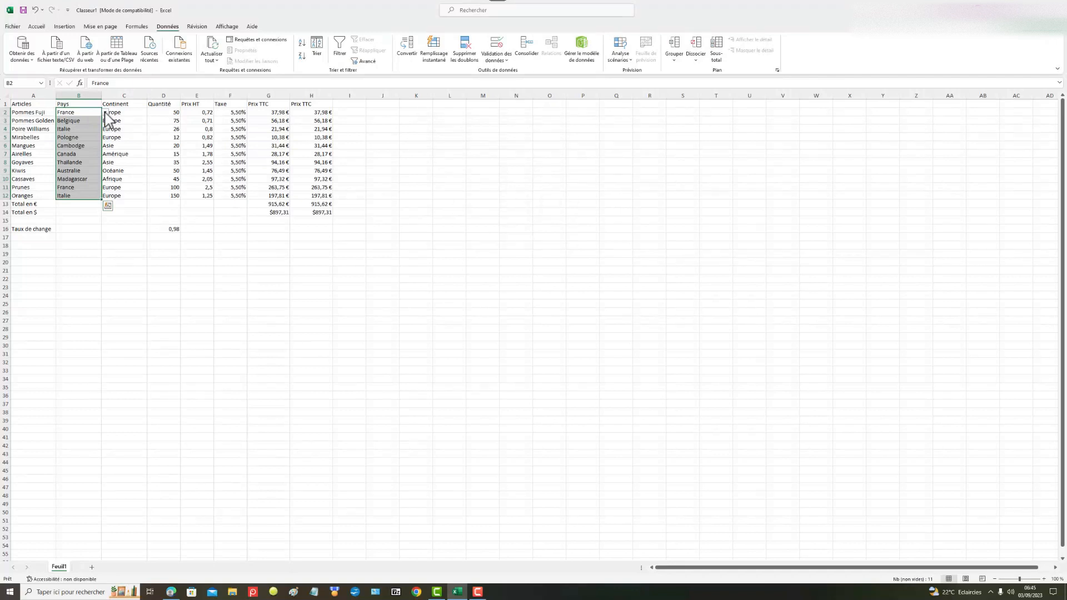
Look through the choices in the revised country list of cell B2.
{"action": "left_click", "coordinate": [105, 112]}
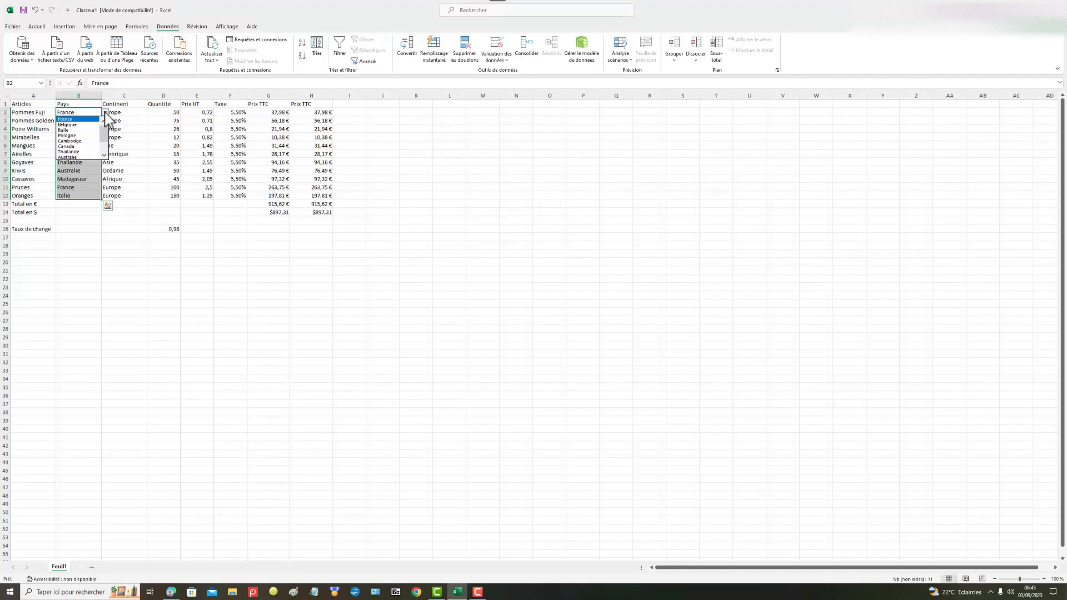
{"action": "mouse_move", "coordinate": [106, 124]}
{"action": "left_mouse_down"}
{"action": "mouse_move", "coordinate": [104, 158]}
{"action": "mouse_move", "coordinate": [106, 120]}
{"action": "left_mouse_up"}
{"action": "left_click_drag", "start_coordinate": [103, 128], "coordinate": [108, 150]}
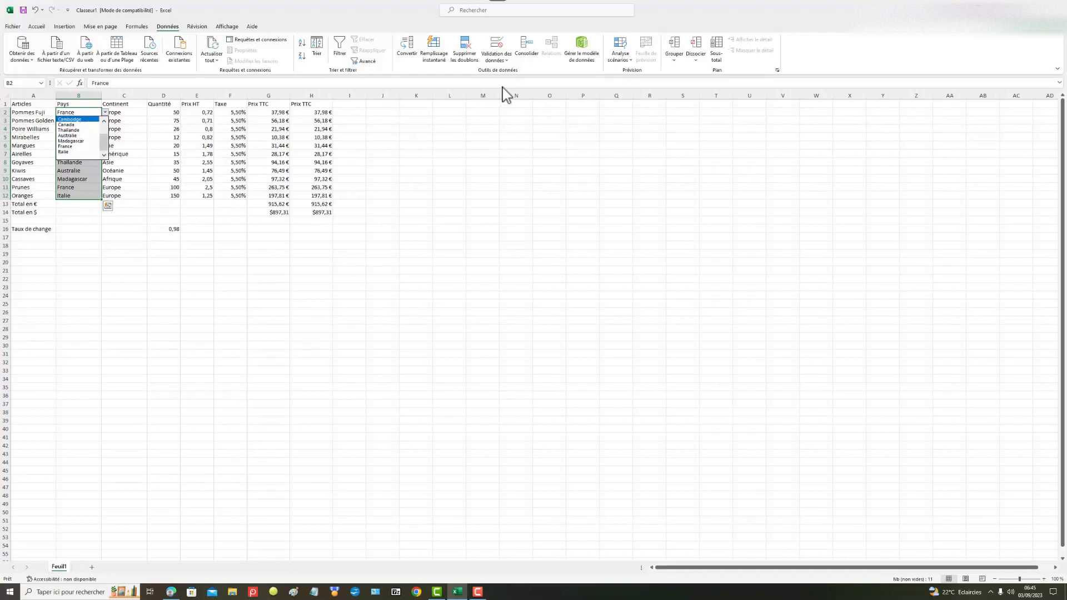
Try to remove duplicates from the table using the extended selection, leaving Articles, Continent, Quantité and Prix HT out of the comparison.
{"action": "left_click", "coordinate": [461, 61]}
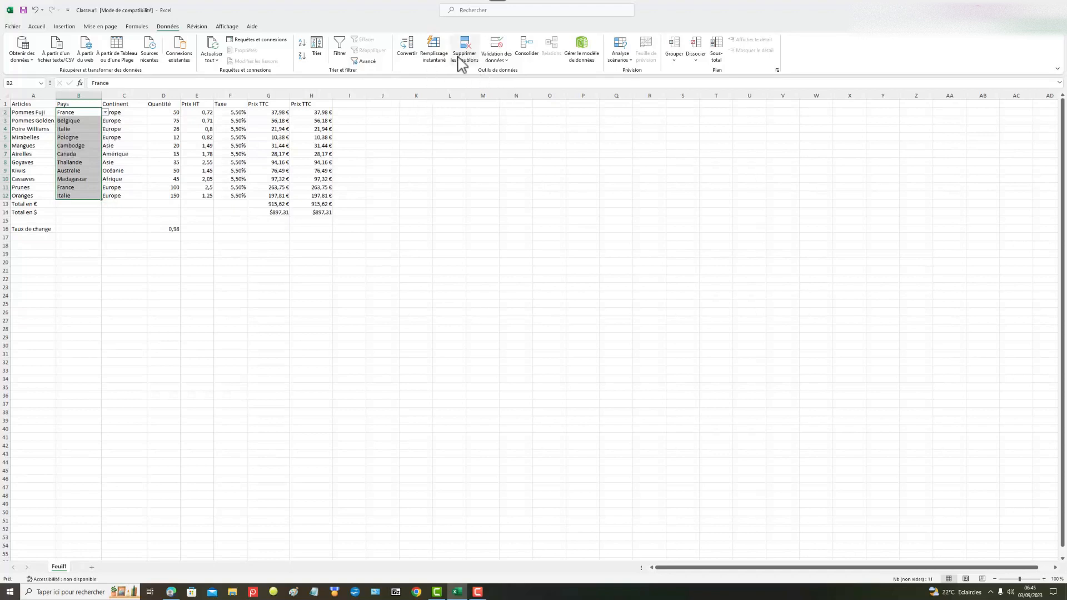
{"action": "left_click", "coordinate": [461, 59]}
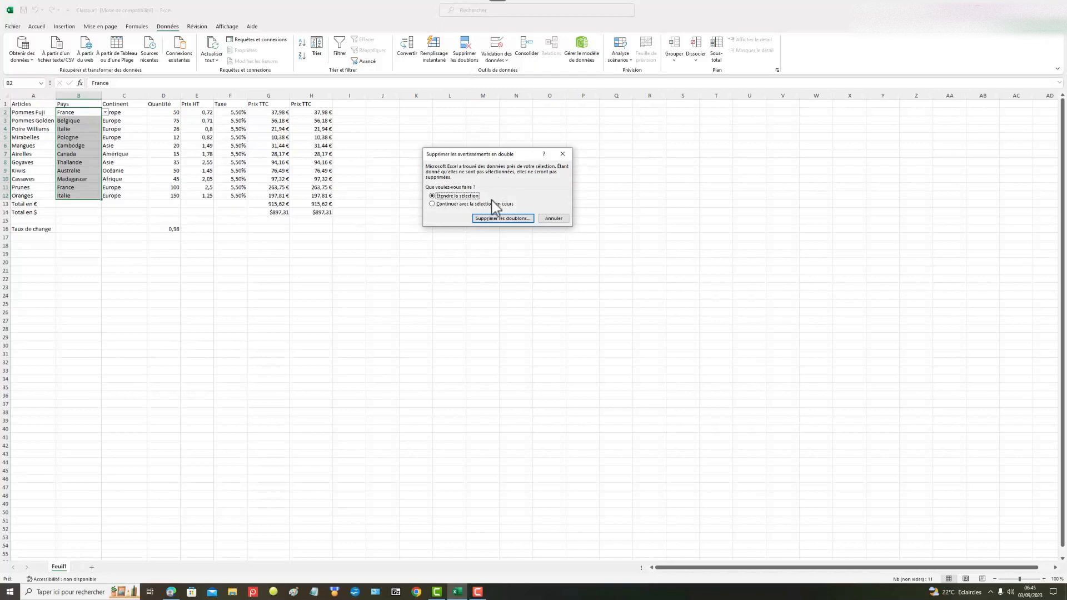
{"action": "left_click", "coordinate": [518, 218]}
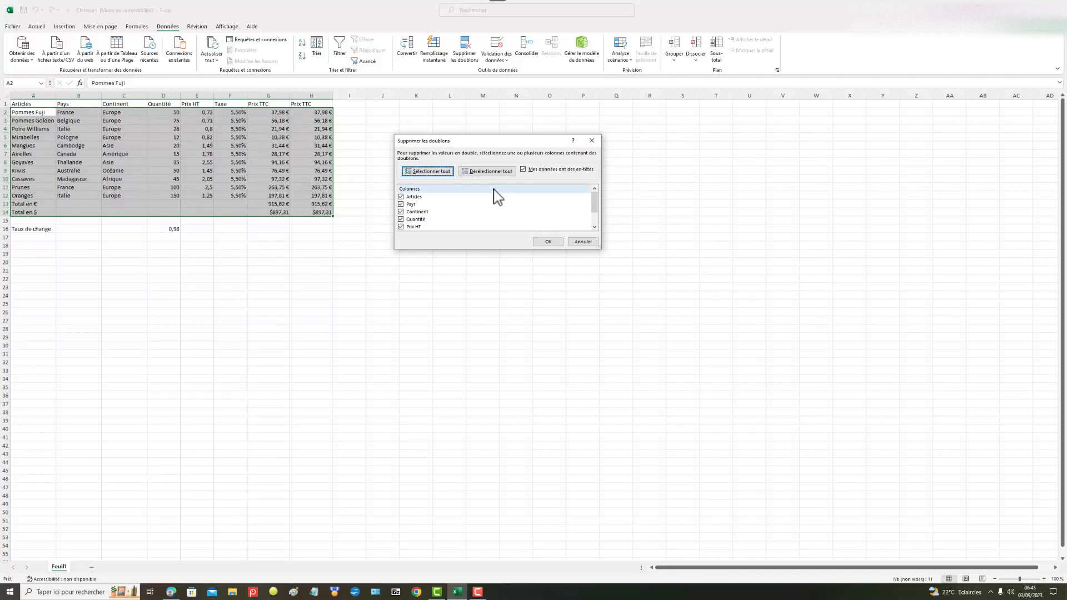
{"action": "left_click", "coordinate": [401, 197]}
{"action": "left_click", "coordinate": [401, 212]}
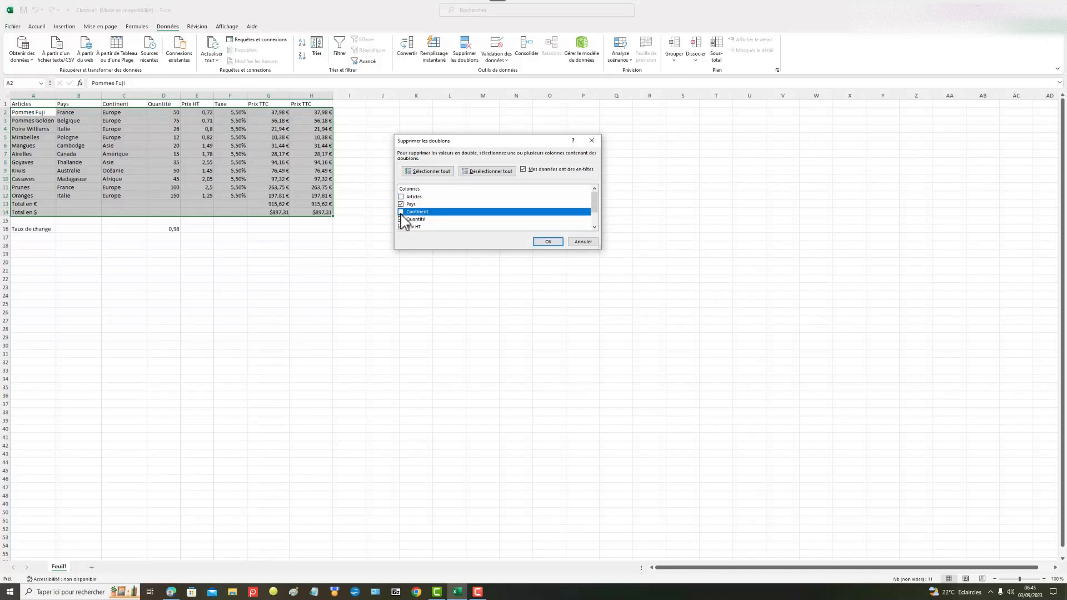
{"action": "left_click", "coordinate": [401, 219]}
{"action": "left_click", "coordinate": [401, 226]}
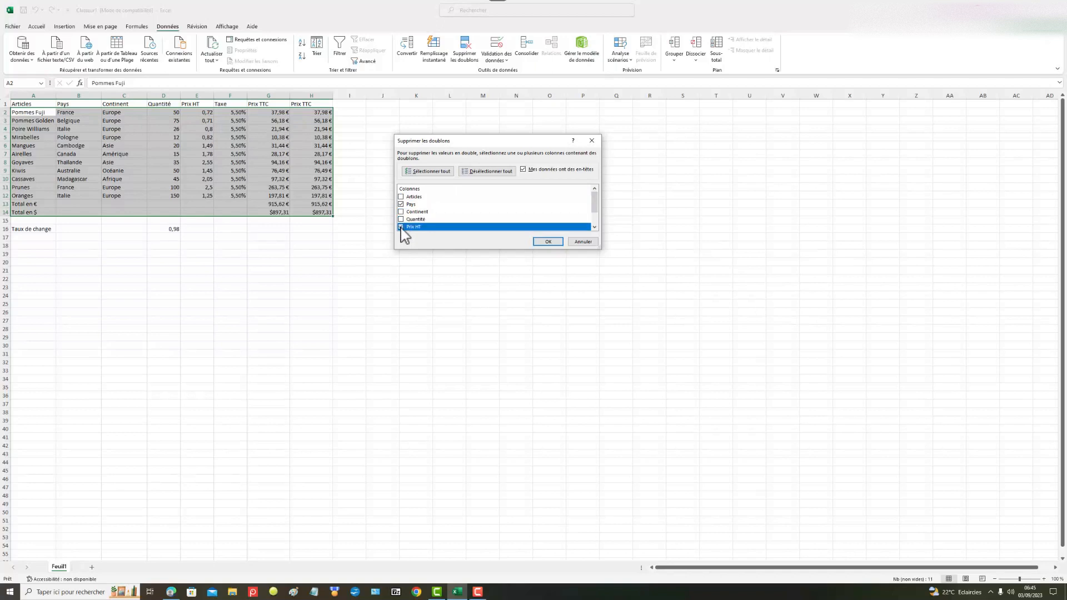
{"action": "left_click", "coordinate": [549, 242]}
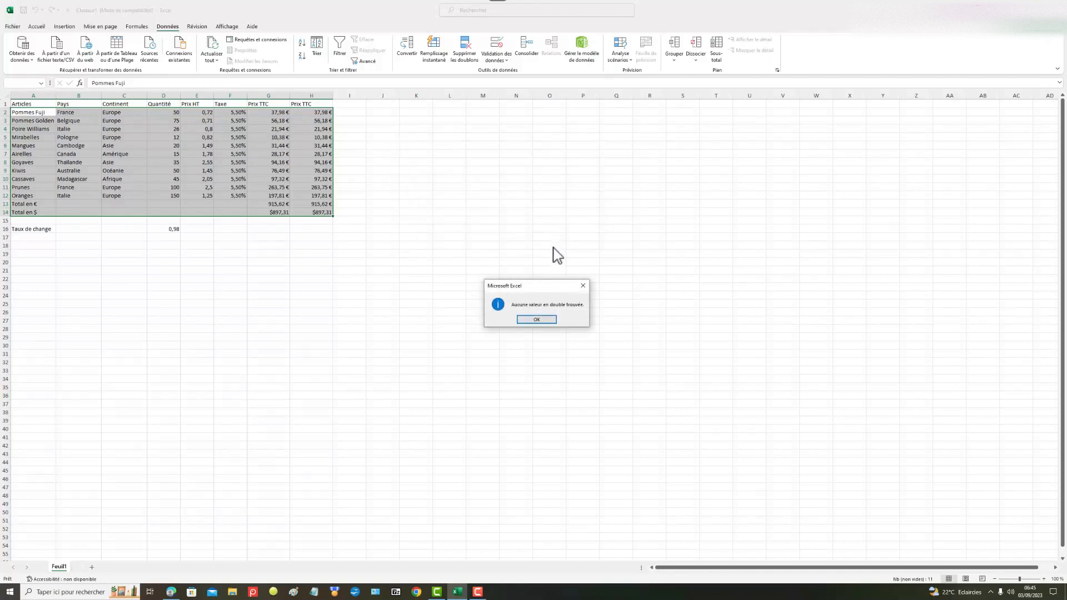
{"action": "left_click", "coordinate": [547, 320]}
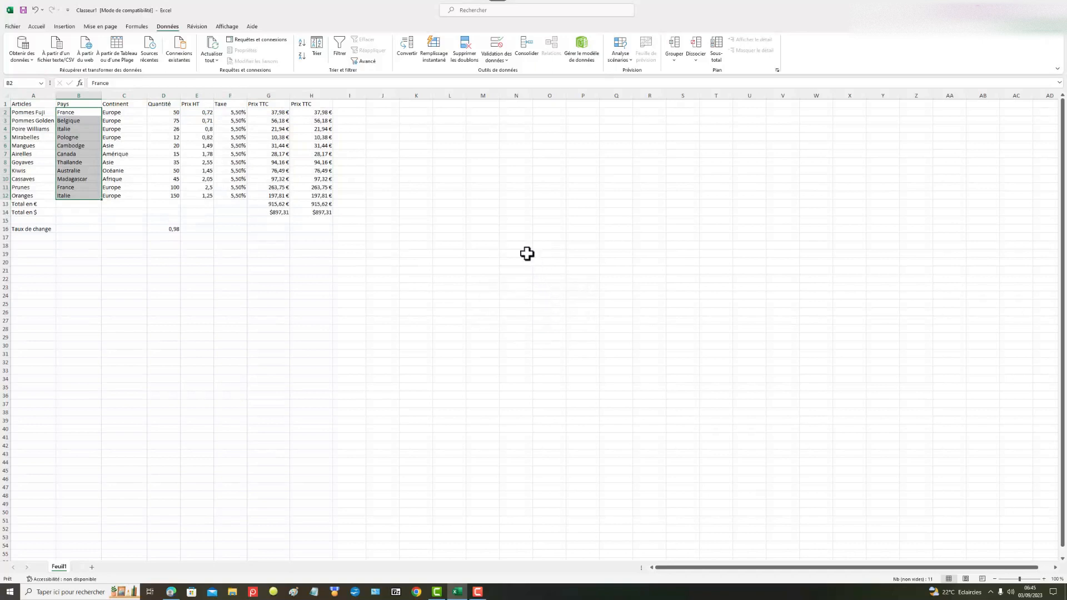
Check the country drop-down list of cell B2 for repeated countries and close it.
{"action": "left_click", "coordinate": [93, 112]}
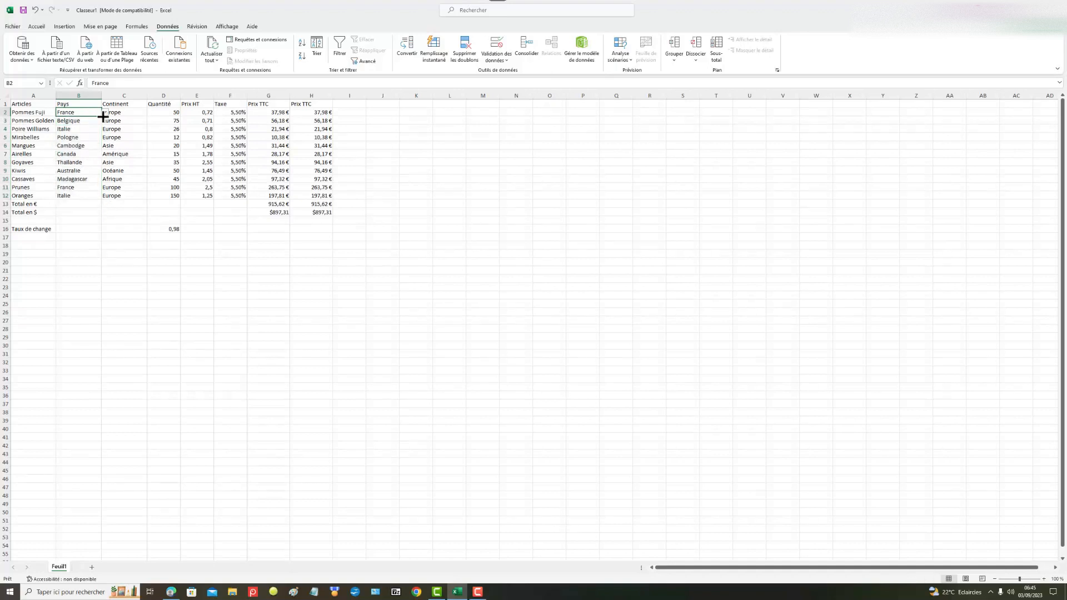
{"action": "left_click", "coordinate": [104, 113]}
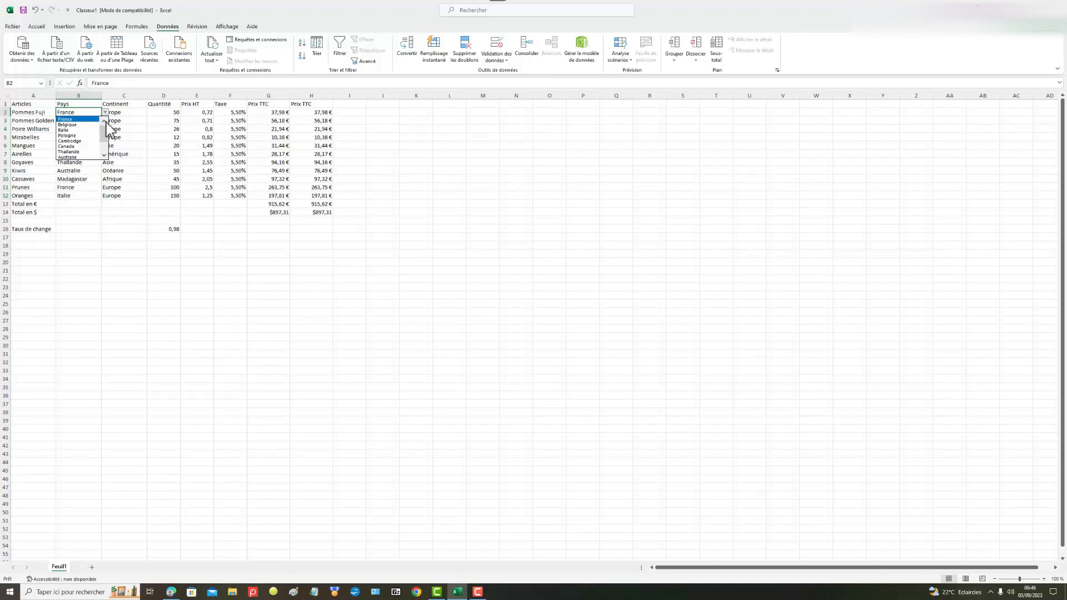
{"action": "left_click_drag", "start_coordinate": [108, 129], "coordinate": [110, 138]}
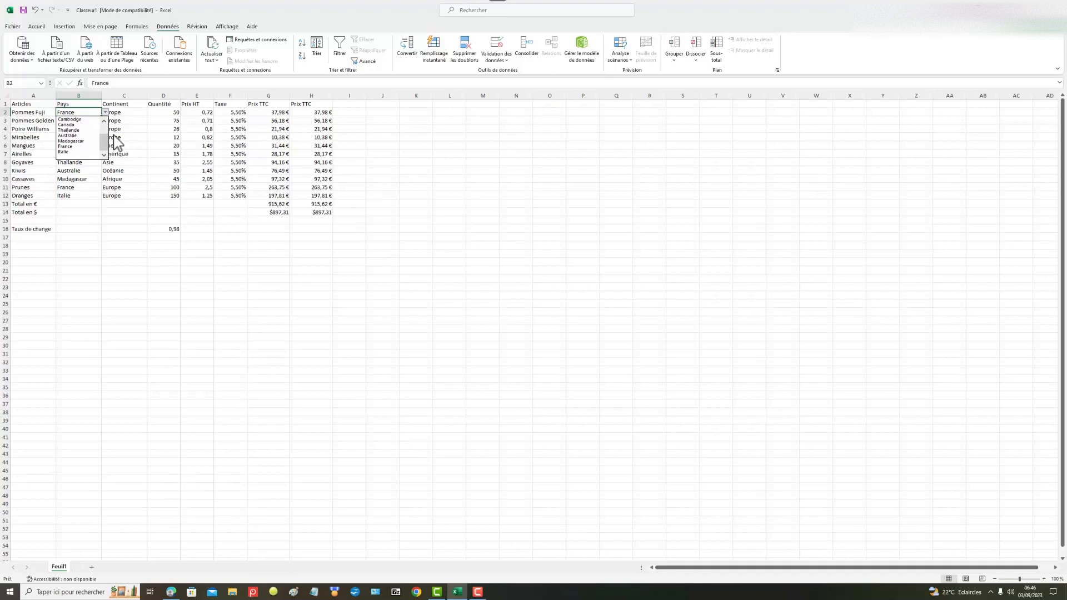
{"action": "left_click", "coordinate": [238, 244]}
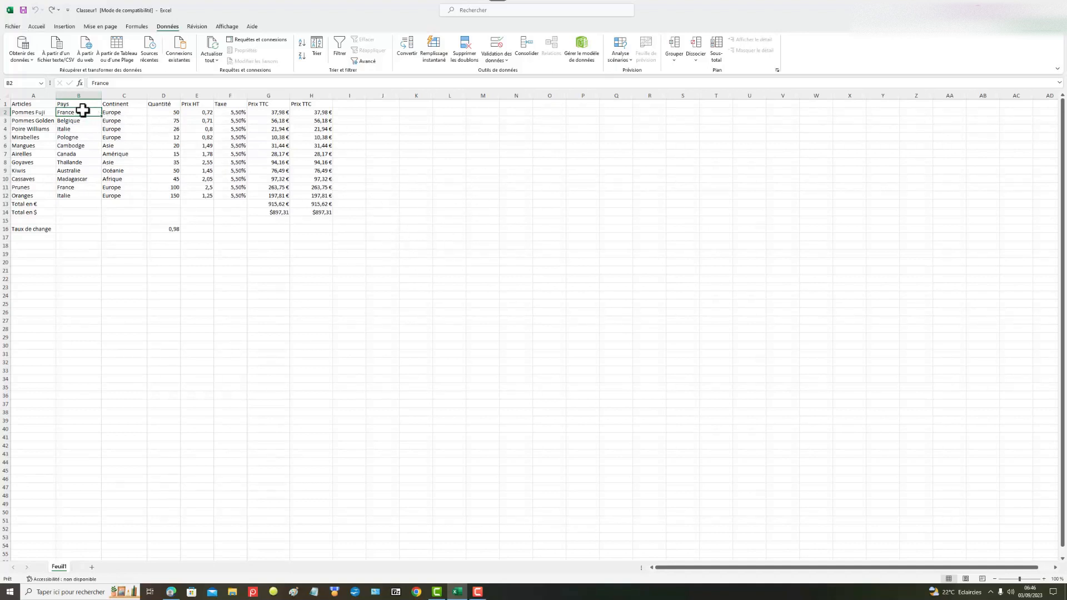
Copy the Pays entries B2:B12 and paste them into a new sheet starting at cell A1.
{"action": "left_click_drag", "start_coordinate": [84, 114], "coordinate": [71, 193]}
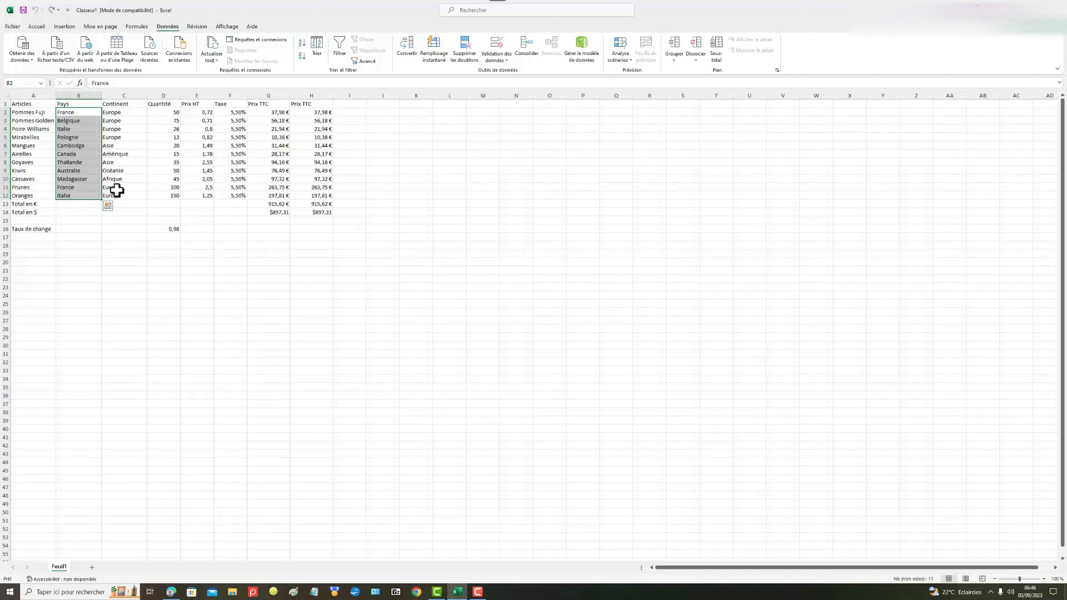
{"action": "key", "text": "ctrl+c"}
{"action": "key", "text": "ctrl+q"}
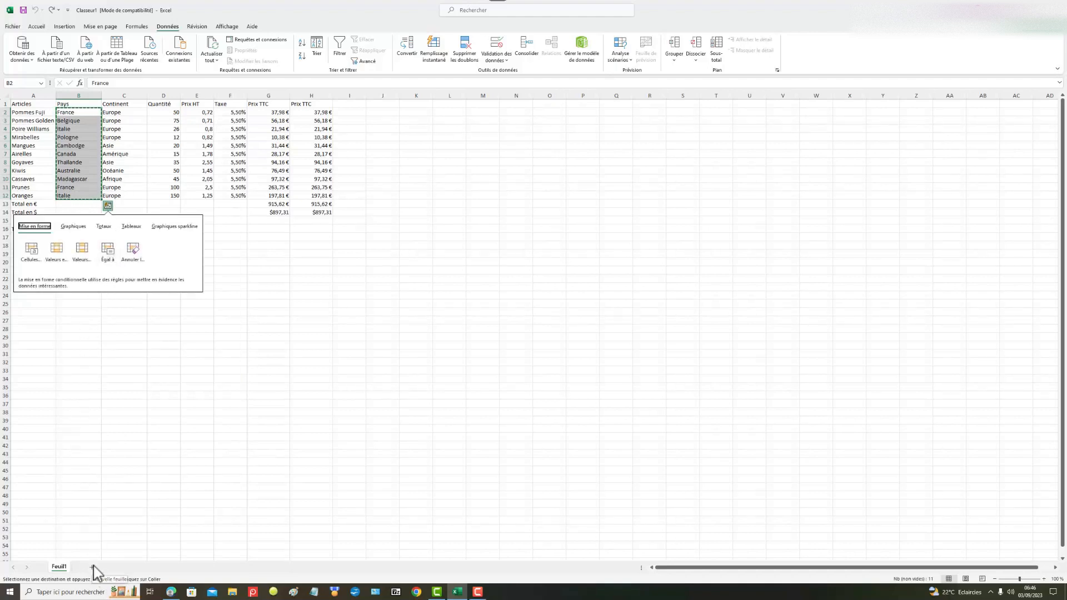
{"action": "left_click", "coordinate": [92, 568]}
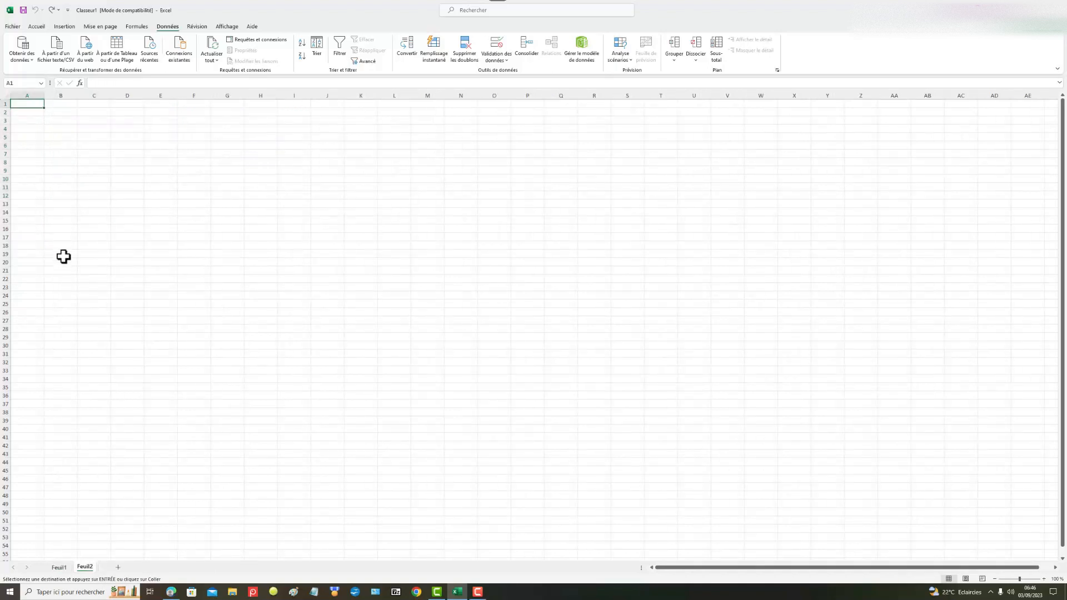
{"action": "key", "text": "ctrl+v"}
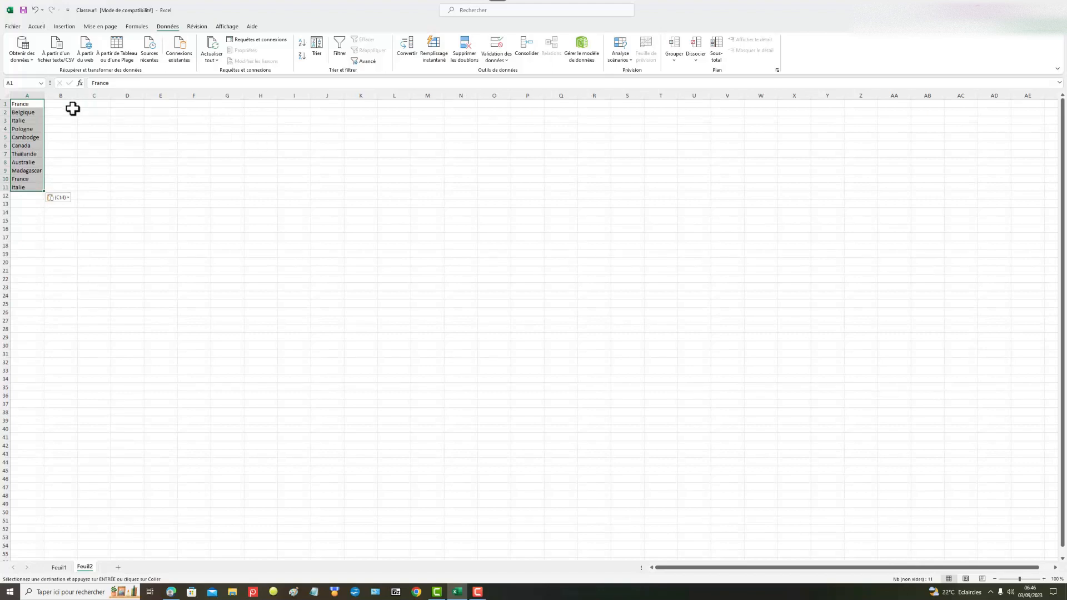
Remove the duplicate values from the country list A1:A11 on Feuil2, comparing Colonne A without headers.
{"action": "left_click", "coordinate": [58, 144]}
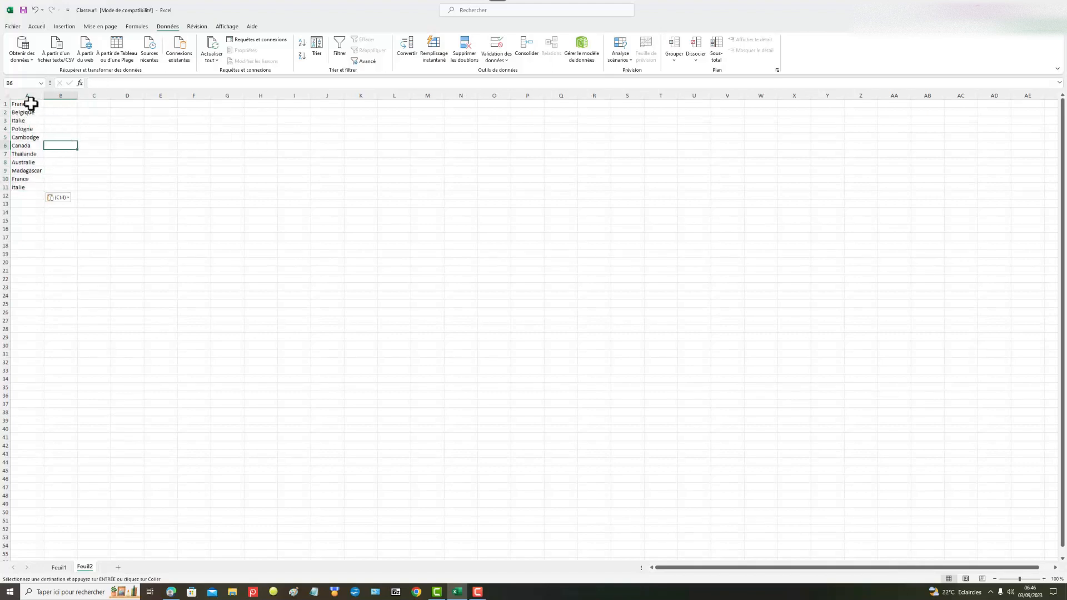
{"action": "left_click_drag", "start_coordinate": [30, 102], "coordinate": [27, 189]}
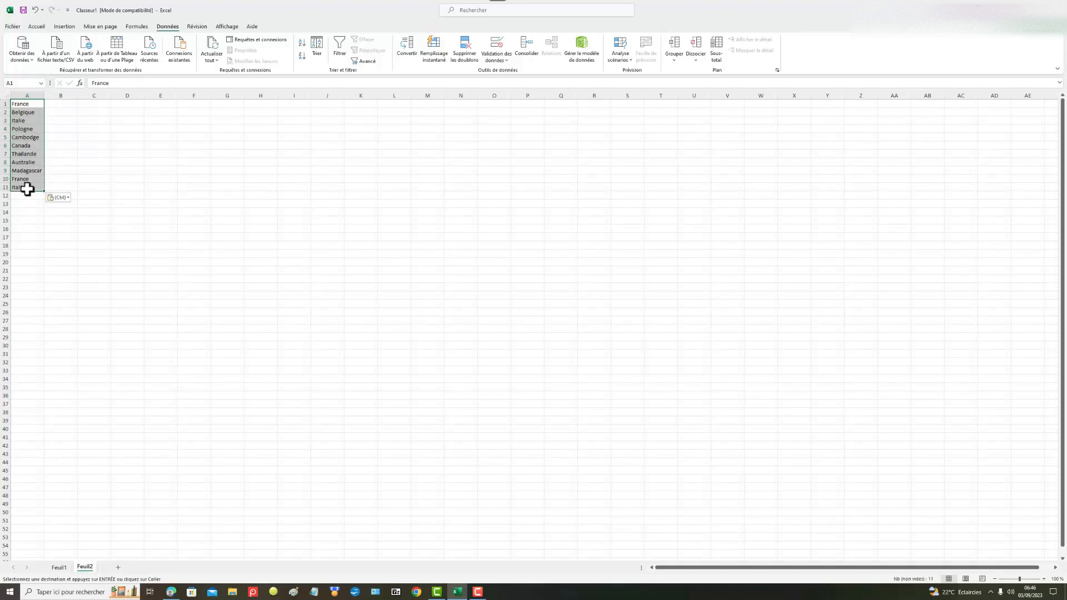
{"action": "left_click", "coordinate": [470, 60]}
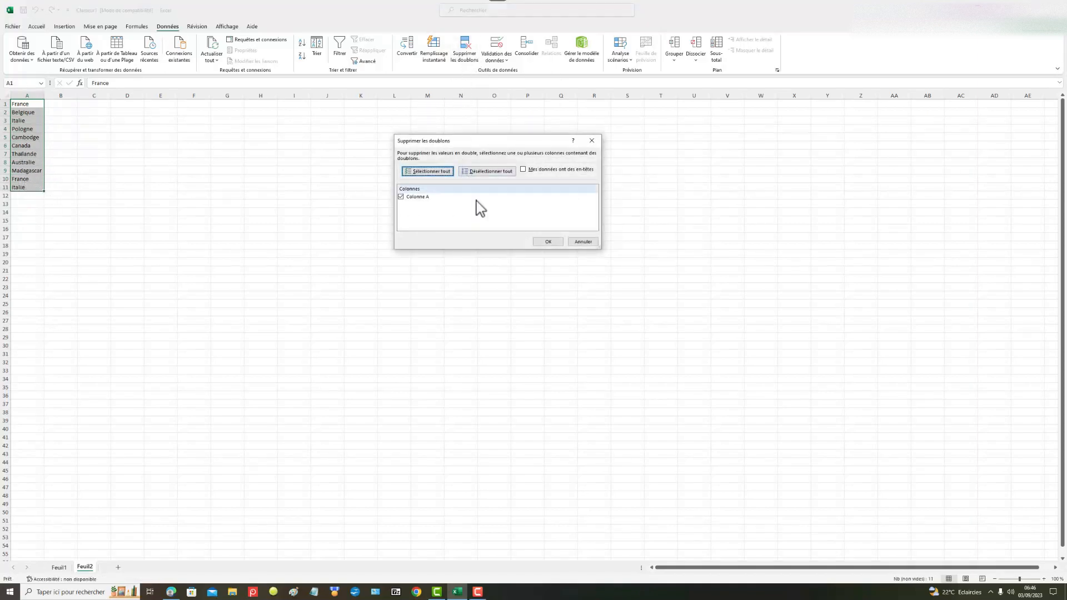
{"action": "left_click", "coordinate": [548, 242]}
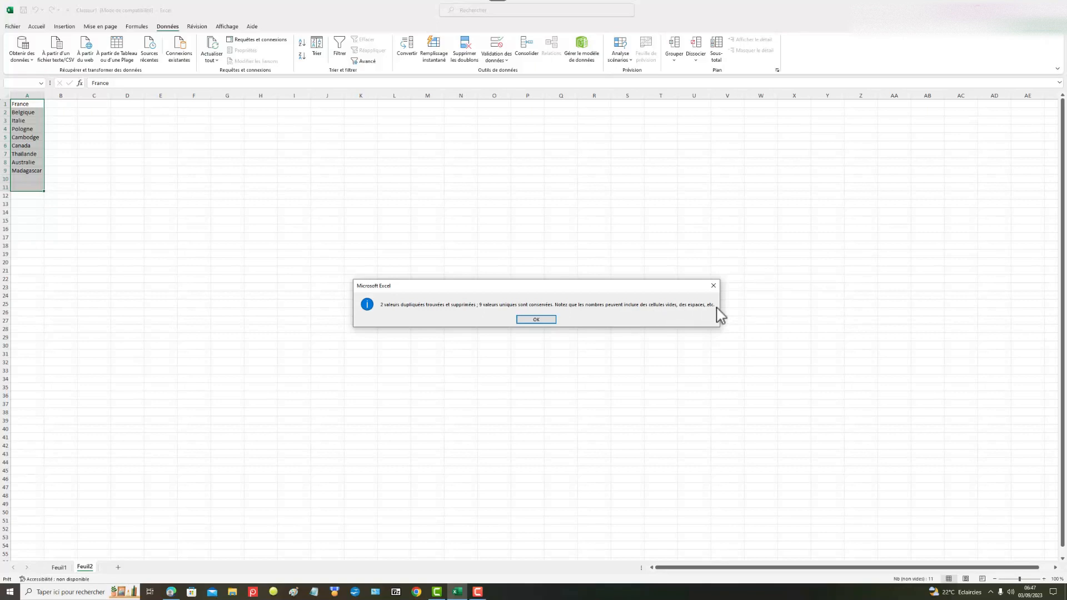
{"action": "left_click", "coordinate": [536, 321]}
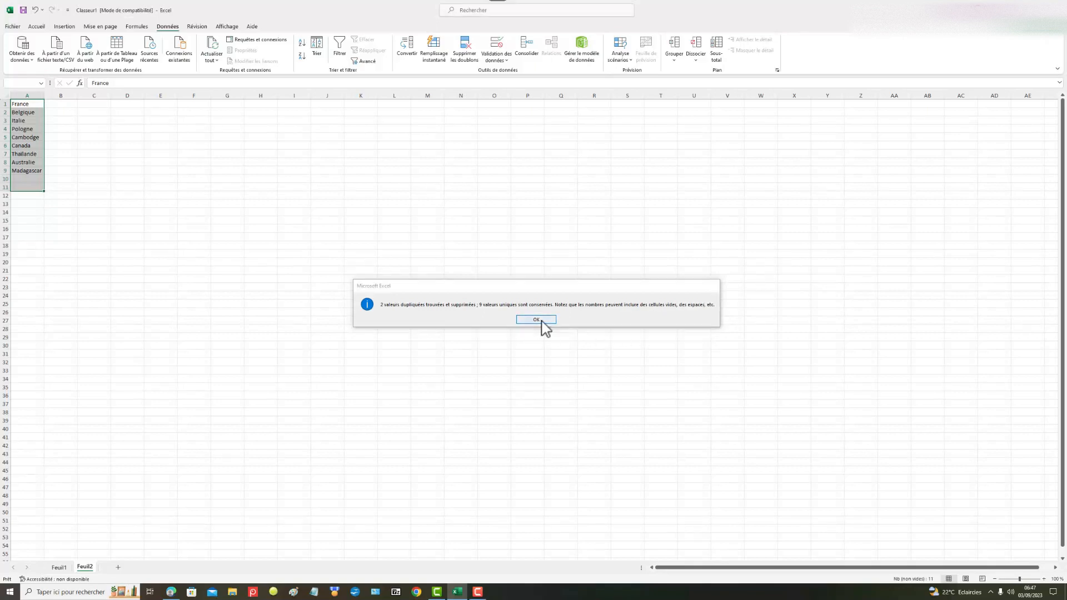
Copy the deduplicated country list in cells A1:A9 of Feuil2.
{"action": "left_click", "coordinate": [138, 245]}
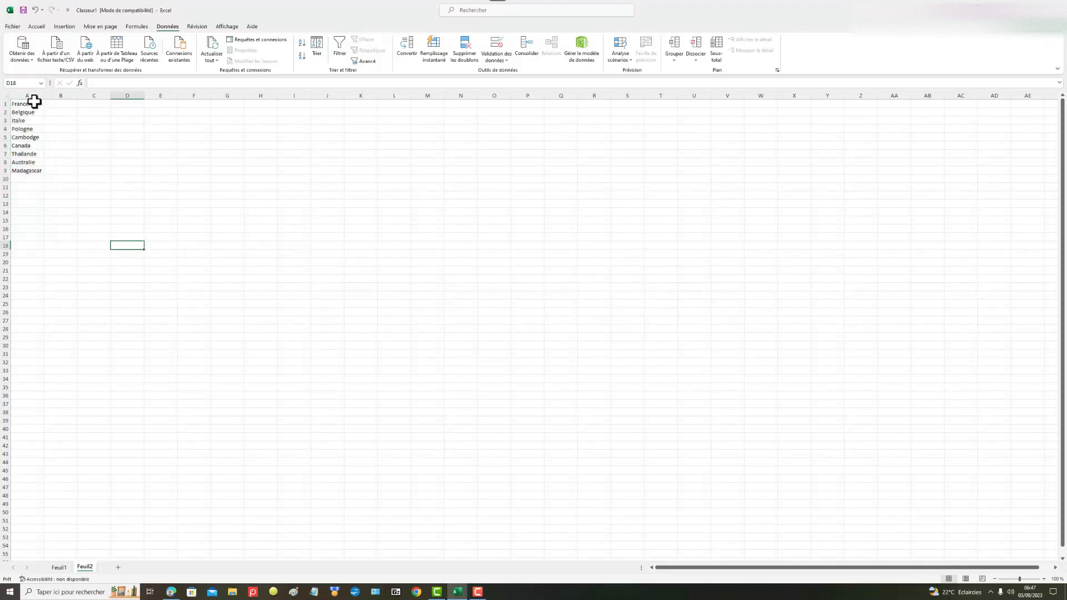
{"action": "left_click_drag", "start_coordinate": [32, 104], "coordinate": [28, 170]}
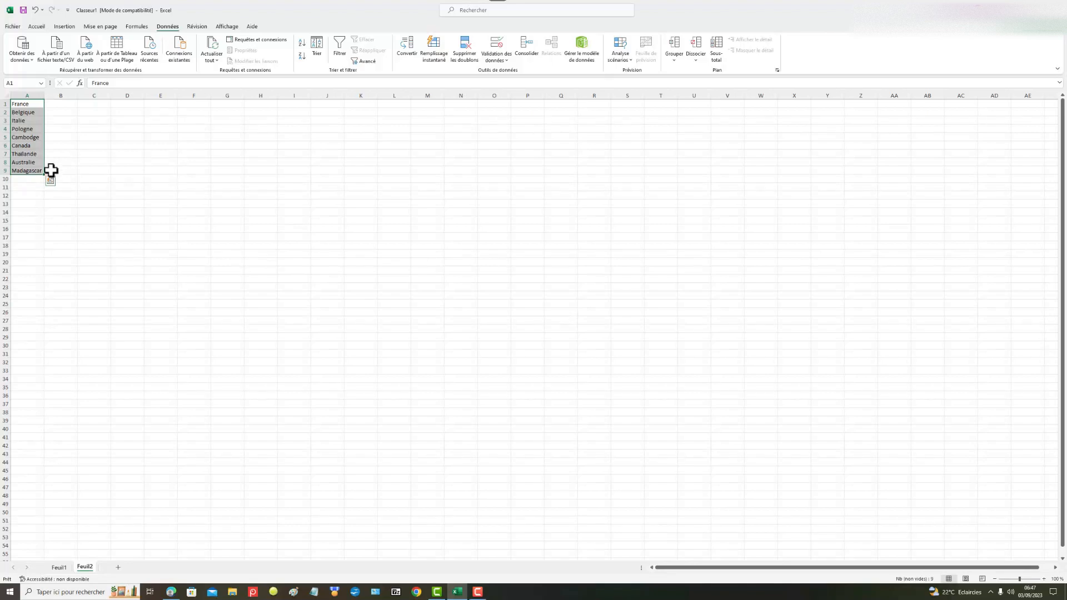
{"action": "key", "text": "ctrl+c"}
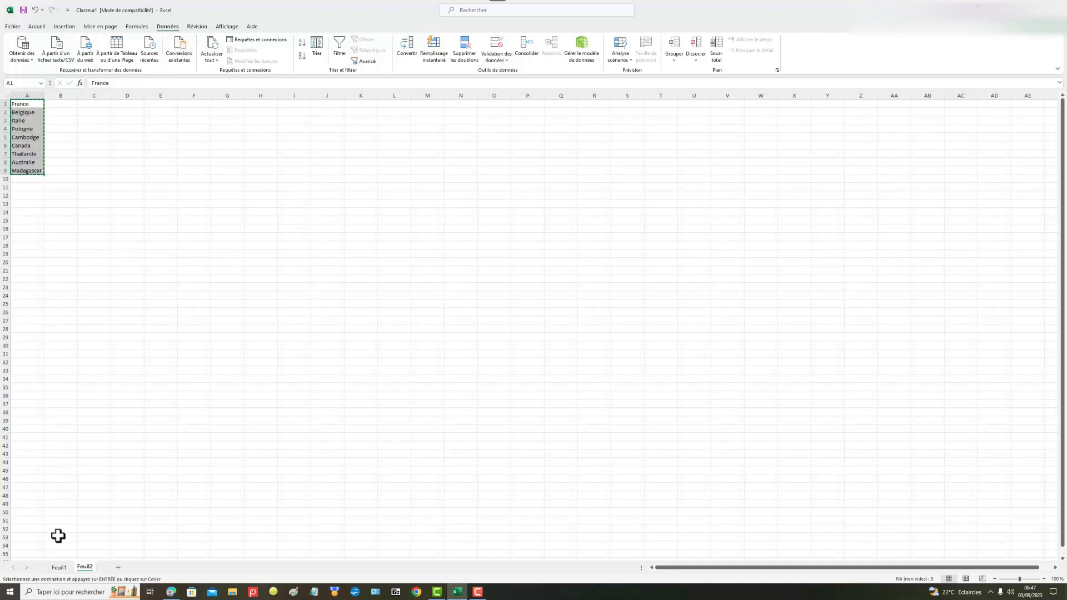
Return to Feuil1 and start a data validation rule on Pays cells B2:B12 that allows Liste entries.
{"action": "left_click", "coordinate": [59, 568]}
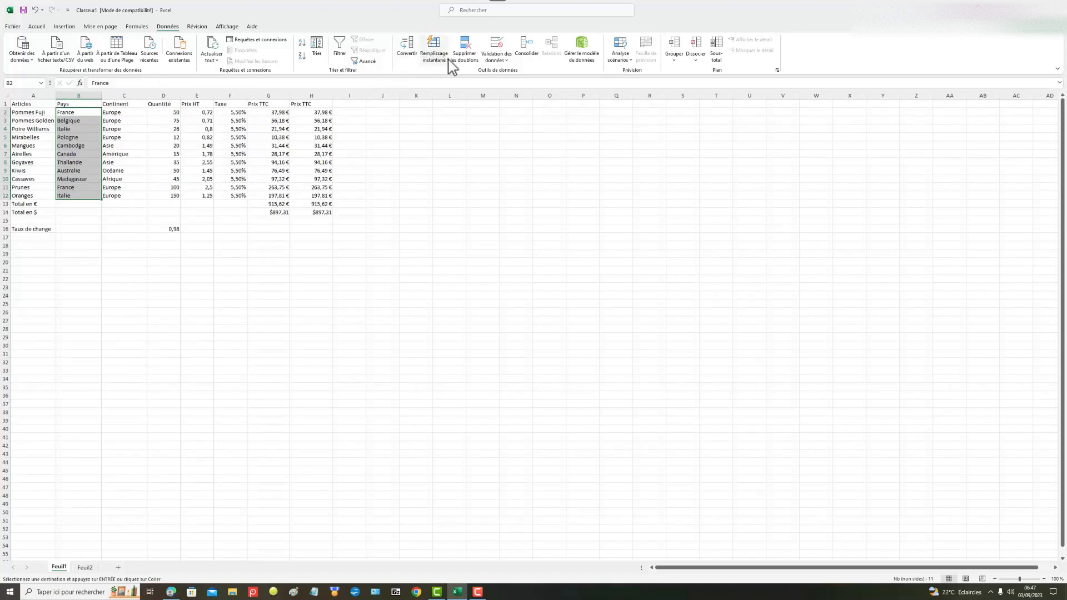
{"action": "left_click", "coordinate": [500, 62]}
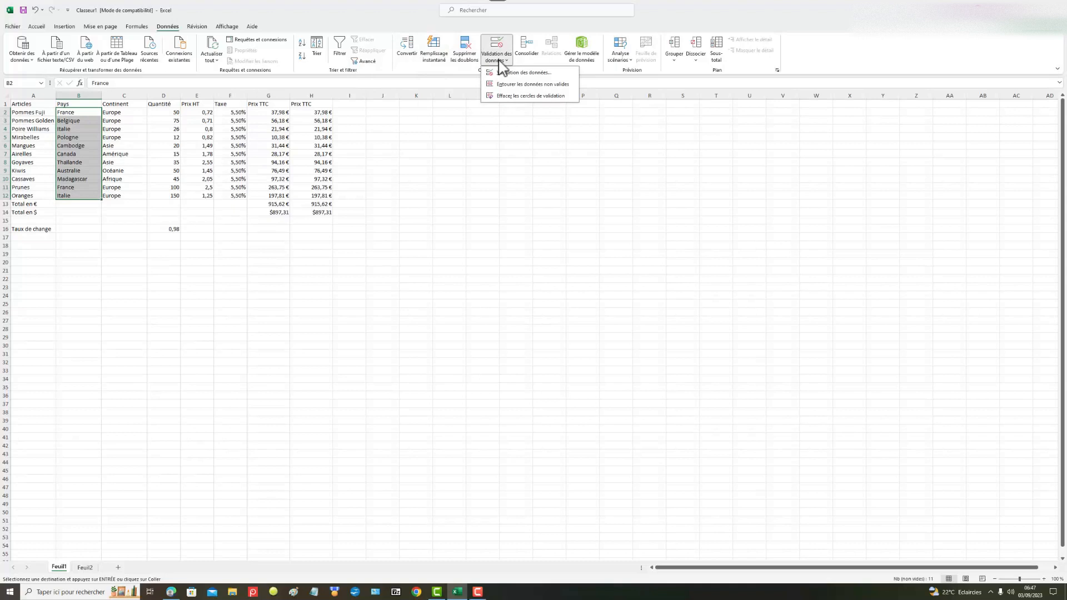
{"action": "left_click", "coordinate": [525, 72]}
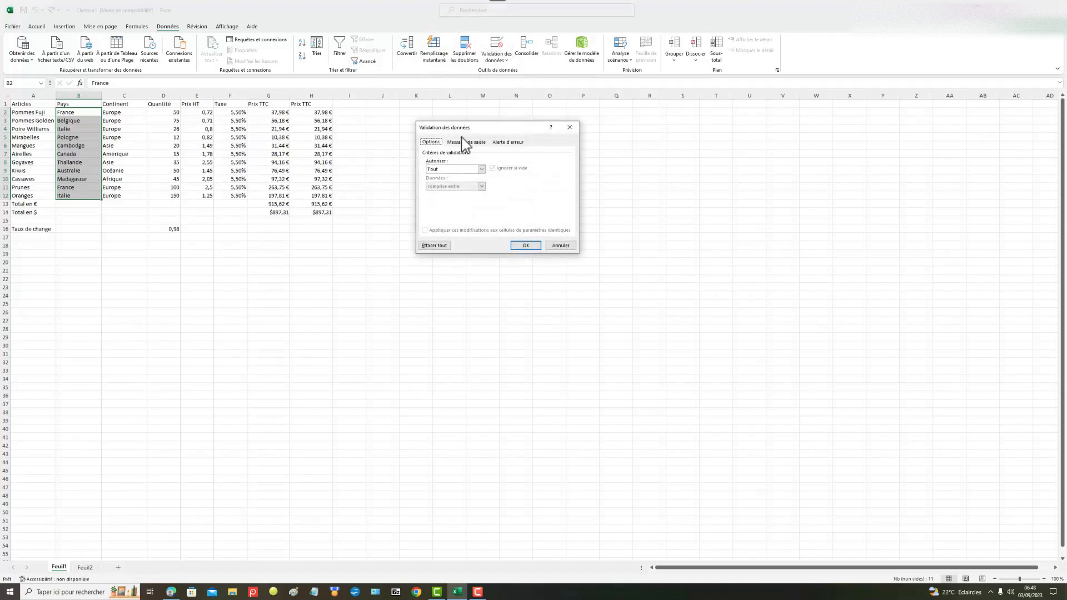
{"action": "left_click", "coordinate": [482, 169]}
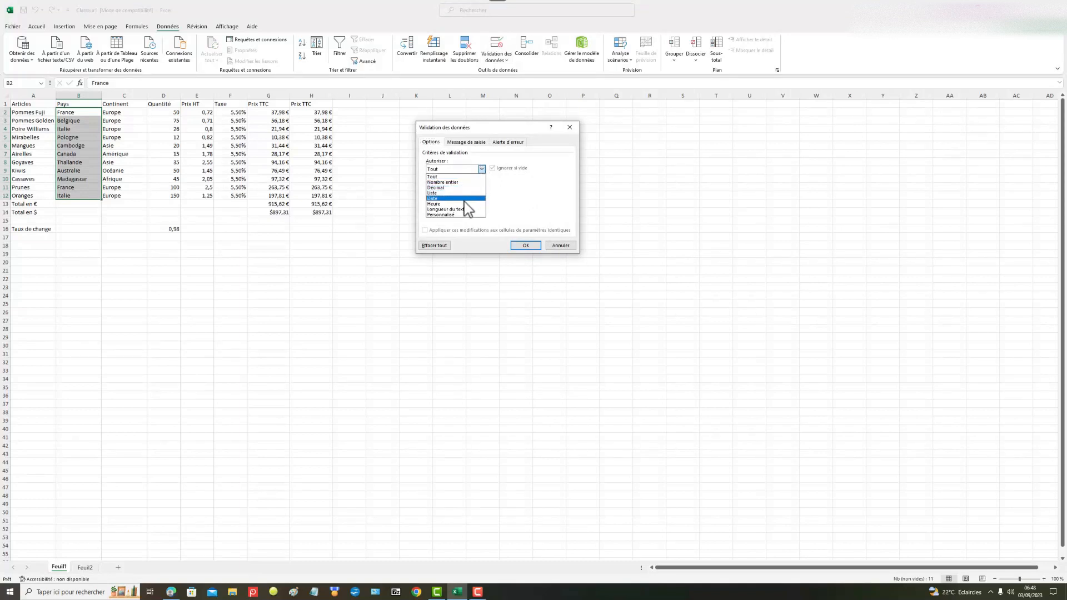
{"action": "left_click", "coordinate": [461, 193]}
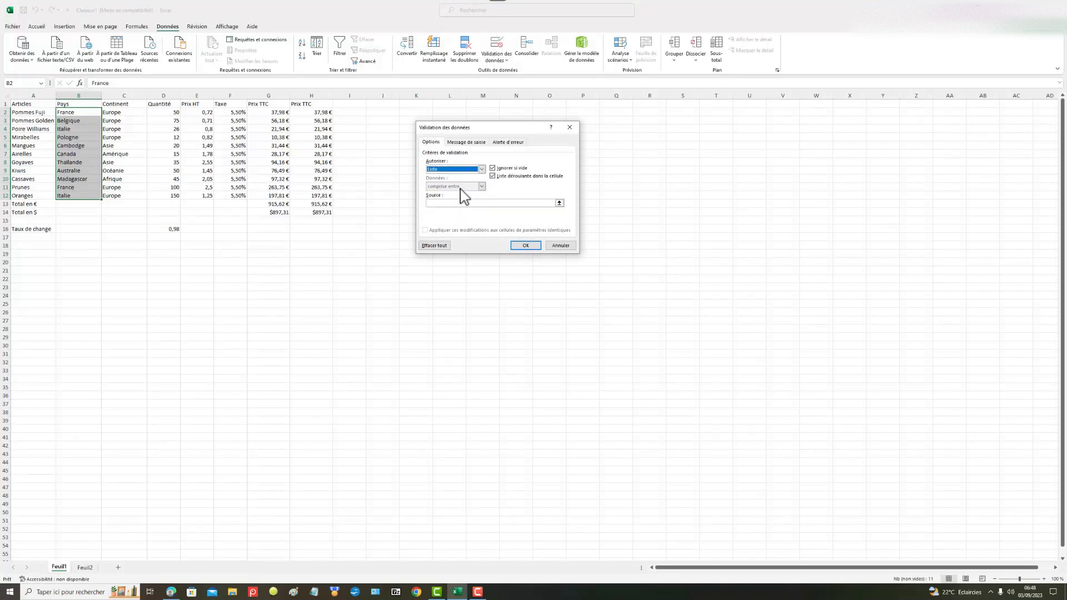
Use =Feuil2!$A$1:$A$9 as the list source, apply the rule and look through the choices in B2.
{"action": "left_click", "coordinate": [560, 203]}
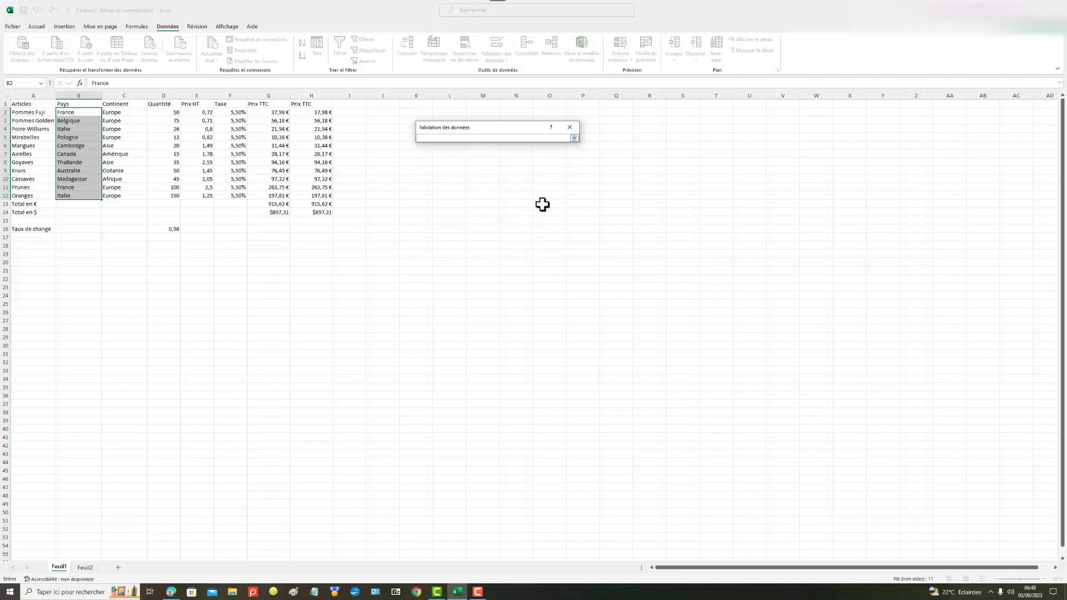
{"action": "left_click", "coordinate": [85, 568]}
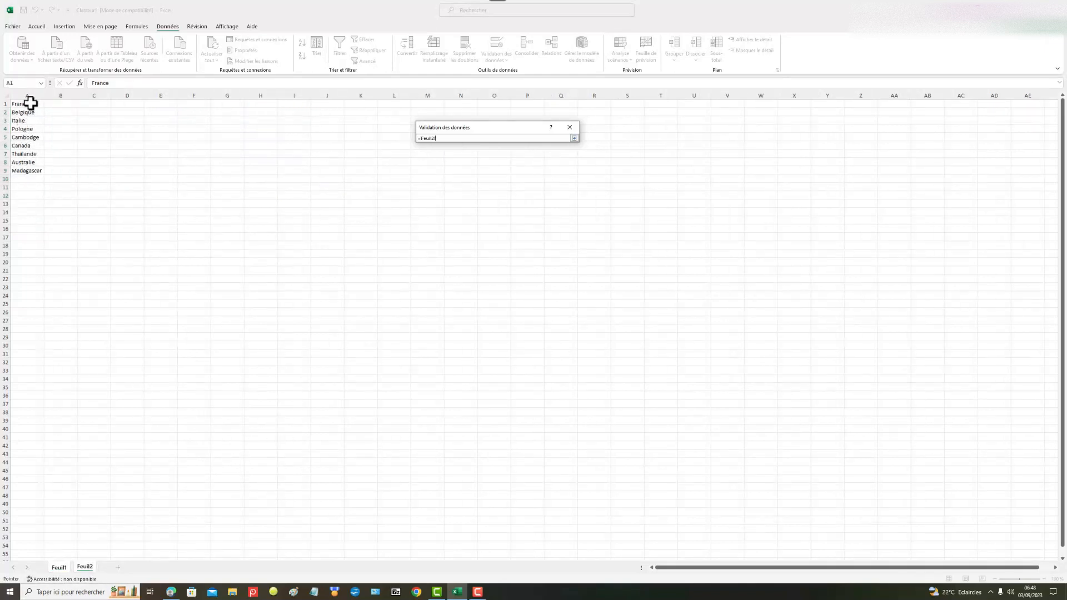
{"action": "left_click_drag", "start_coordinate": [28, 104], "coordinate": [30, 171]}
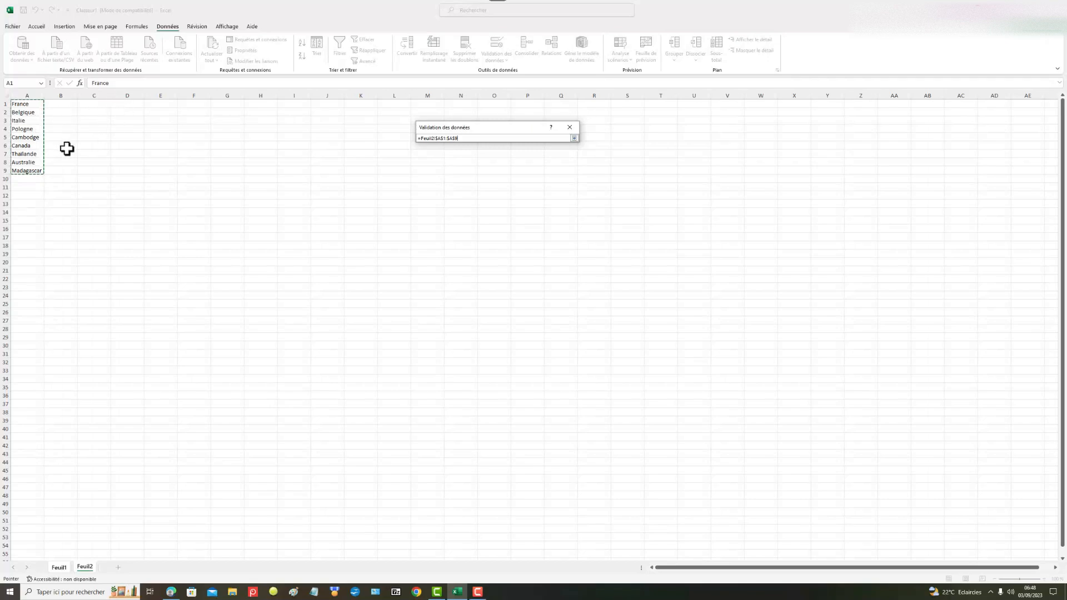
{"action": "left_click", "coordinate": [574, 138]}
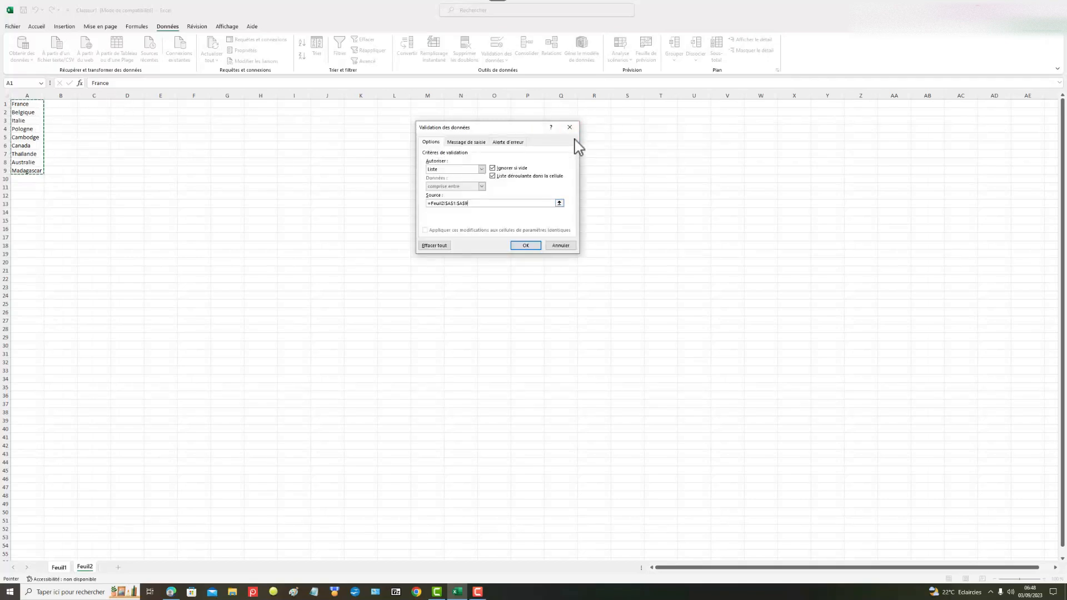
{"action": "left_click", "coordinate": [532, 245]}
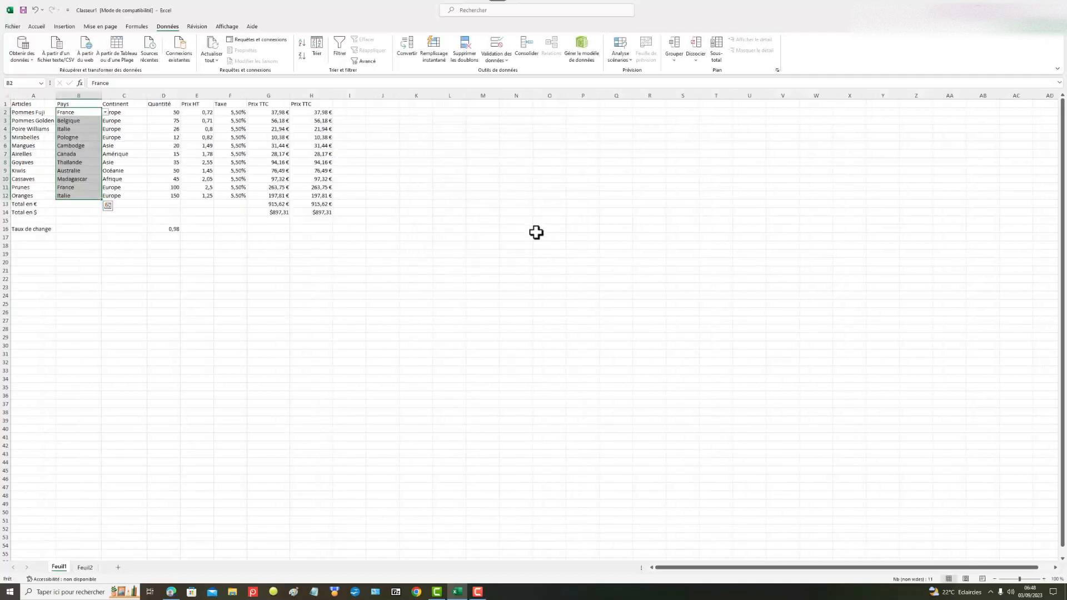
{"action": "left_click", "coordinate": [105, 113]}
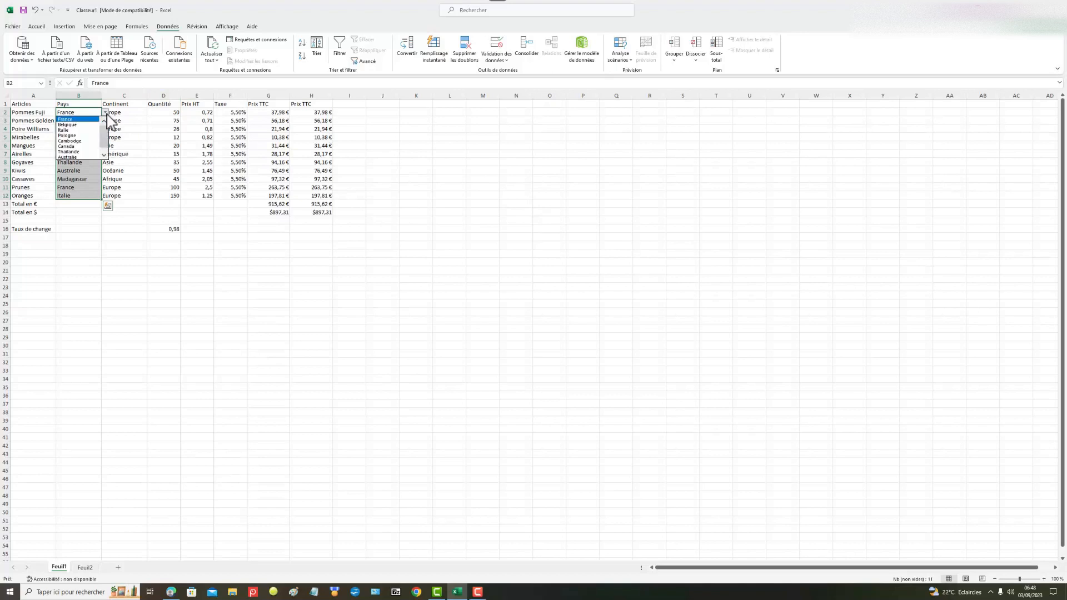
{"action": "mouse_move", "coordinate": [103, 131]}
{"action": "left_mouse_down"}
{"action": "mouse_move", "coordinate": [103, 152]}
{"action": "mouse_move", "coordinate": [108, 134]}
{"action": "left_mouse_up"}
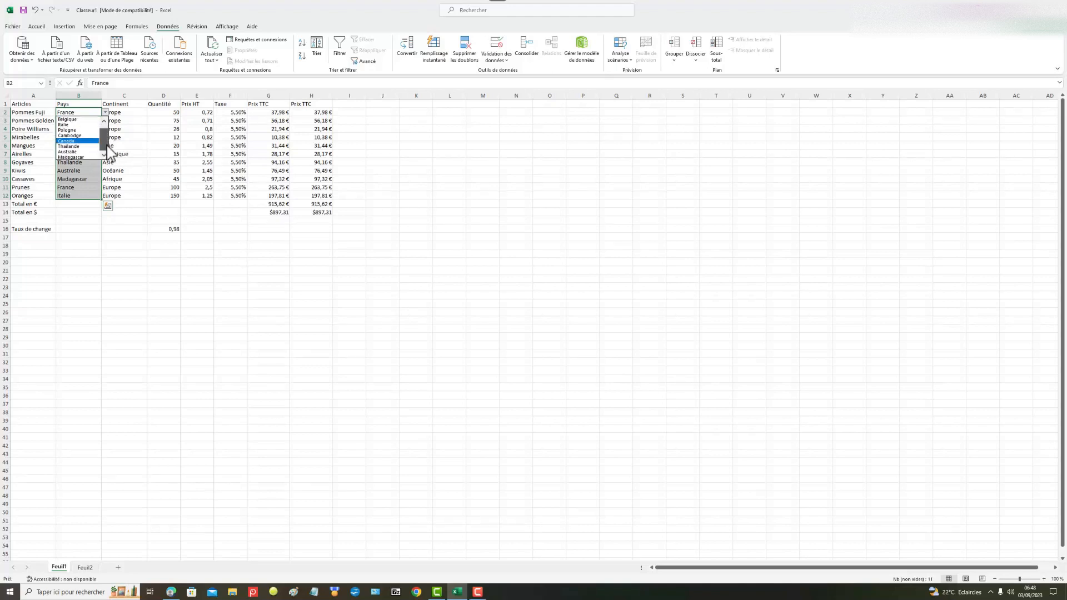
Insert a new row above Total en € on Feuil1 and enter Clémentines as the article in A13.
{"action": "key", "text": "Escape"}
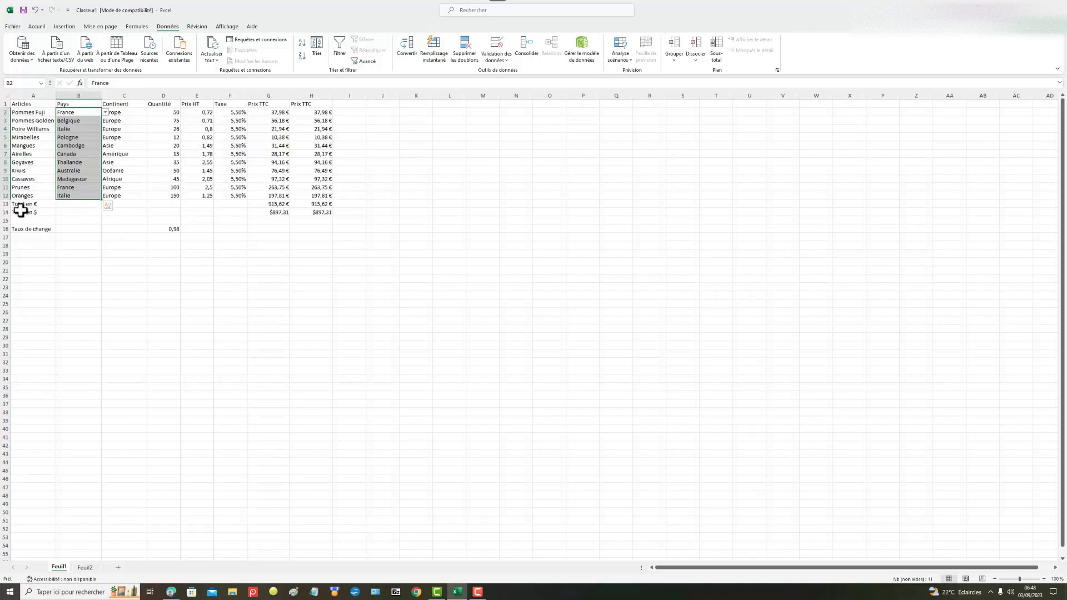
{"action": "left_click", "coordinate": [4, 204]}
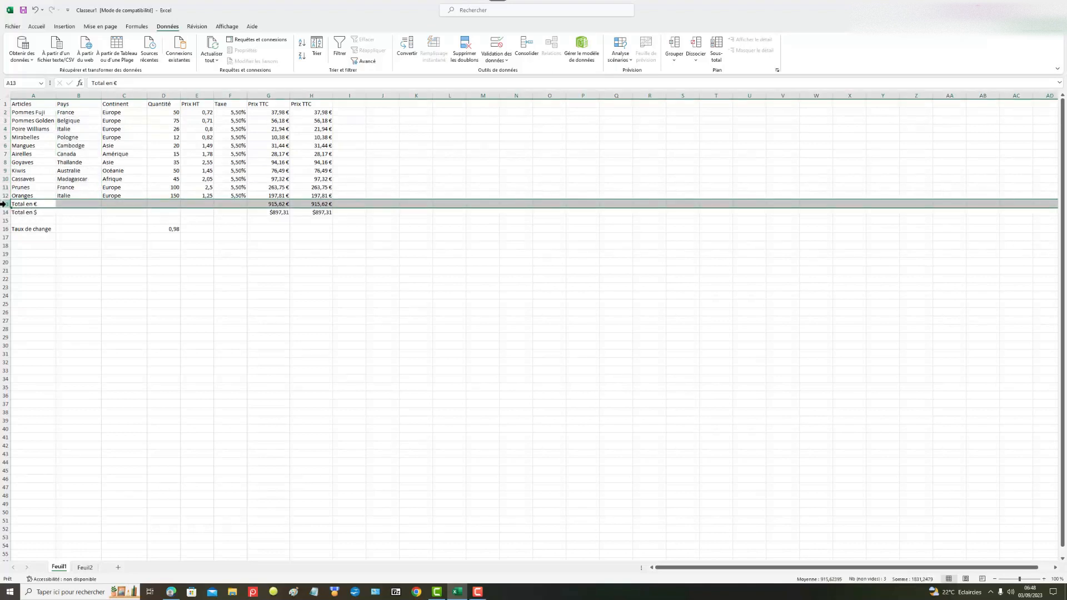
{"action": "right_click", "coordinate": [4, 204]}
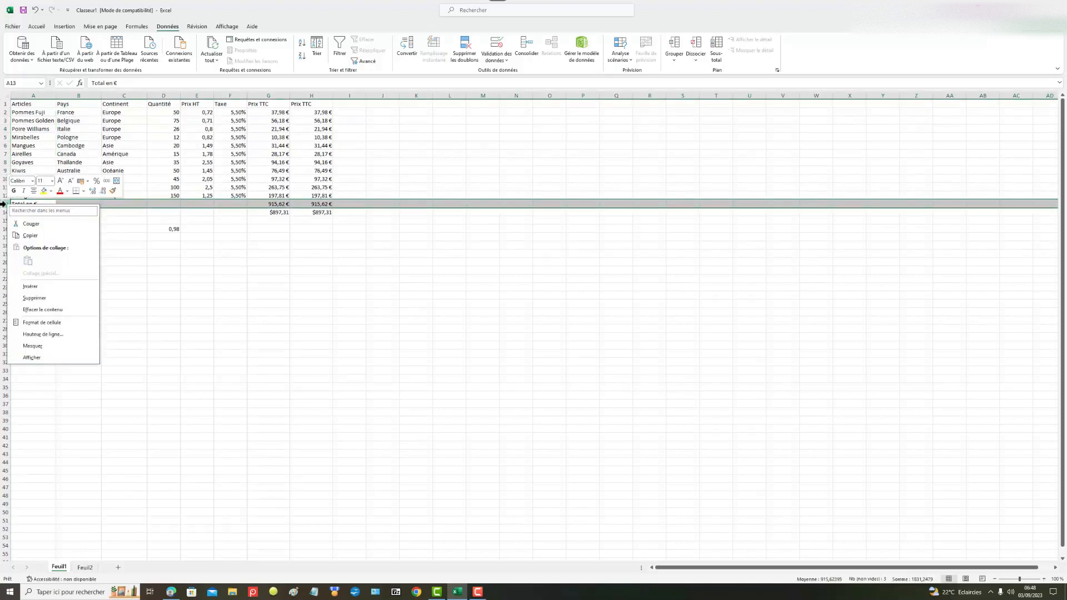
{"action": "left_click", "coordinate": [38, 287]}
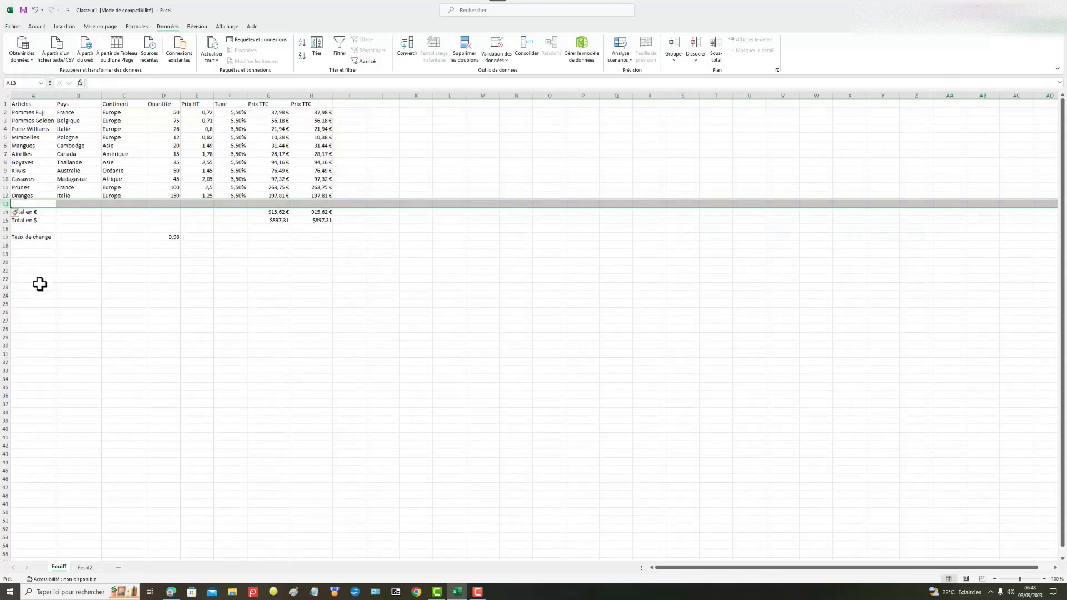
{"action": "left_click", "coordinate": [35, 204]}
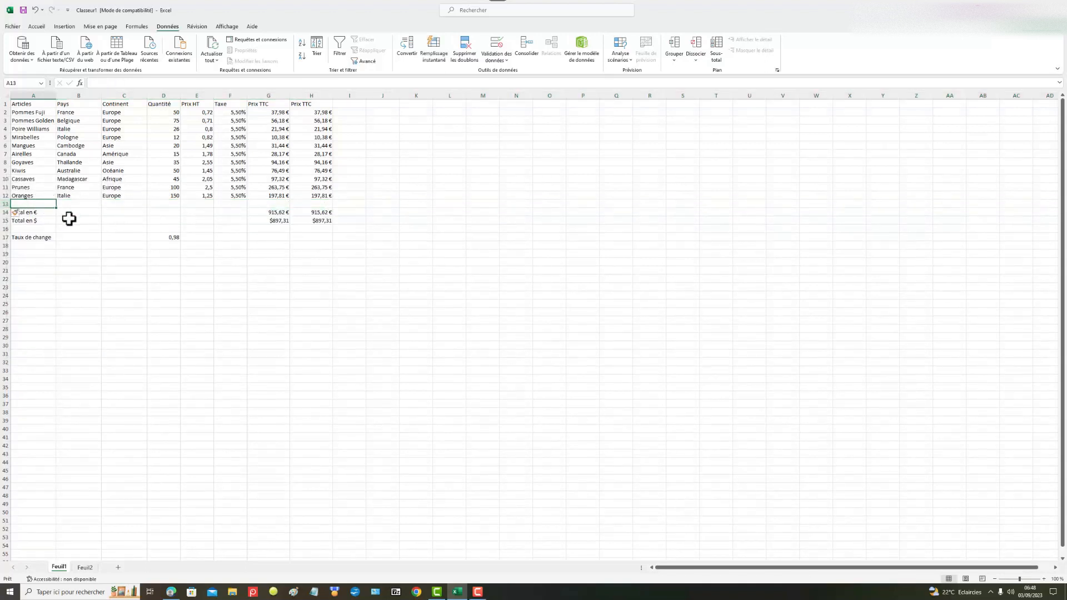
{"action": "type", "text": "Cléme"}
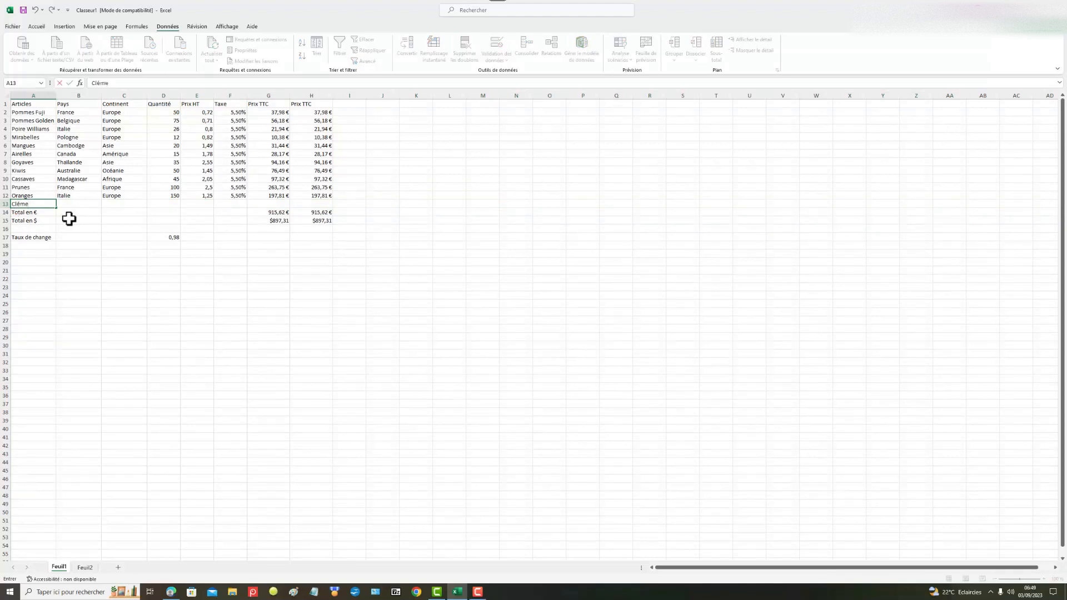
{"action": "type", "text": "ntines"}
{"action": "left_click", "coordinate": [69, 197]}
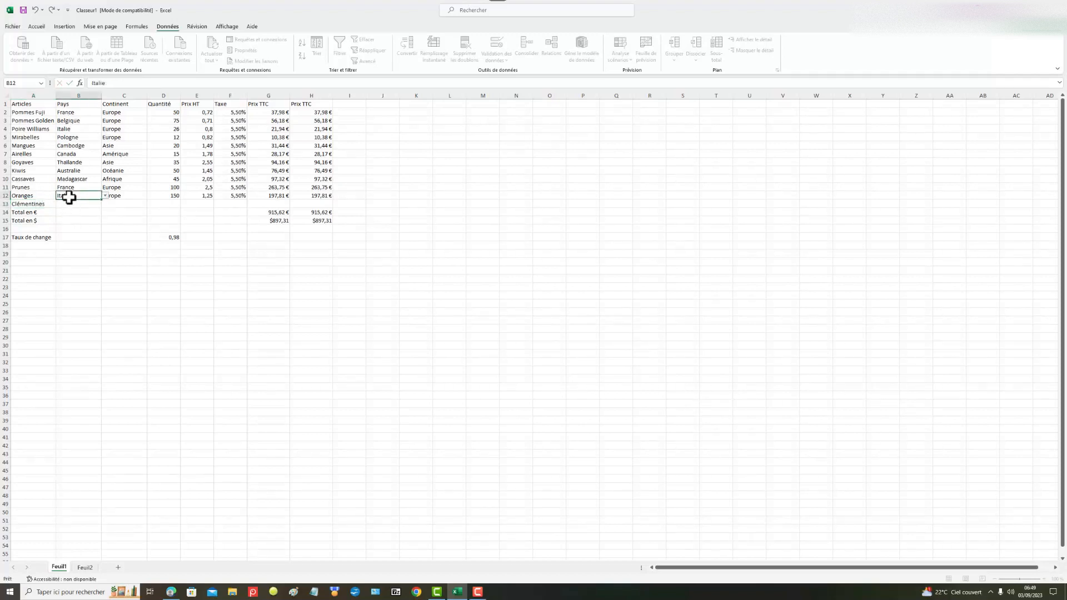
Try to enter Espagne as the country for Clémentines in B13.
{"action": "left_click", "coordinate": [65, 205]}
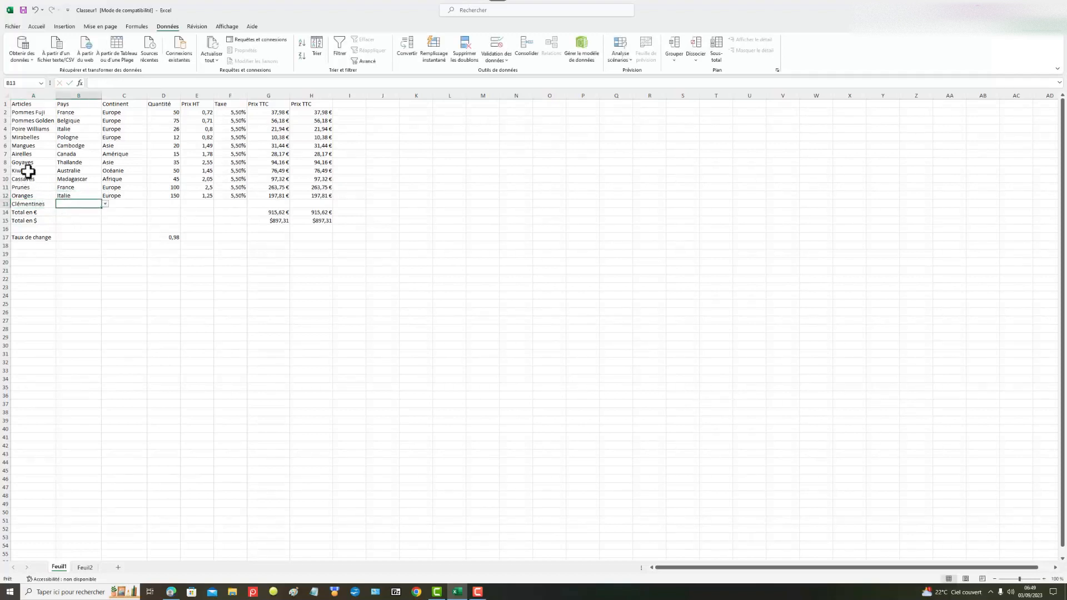
{"action": "type", "text": "Espagne"}
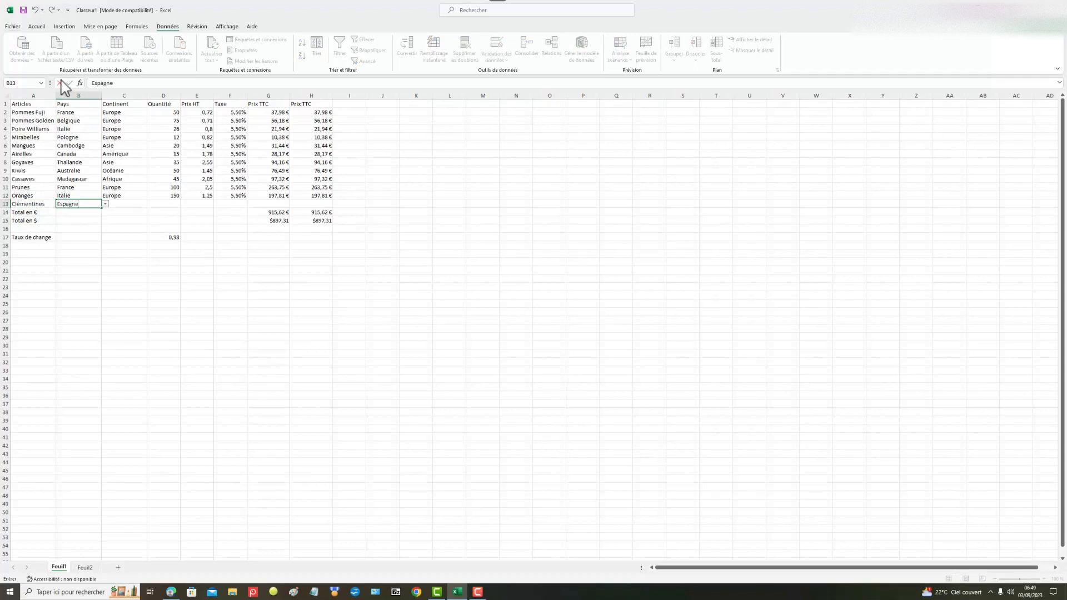
{"action": "key", "text": "Return"}
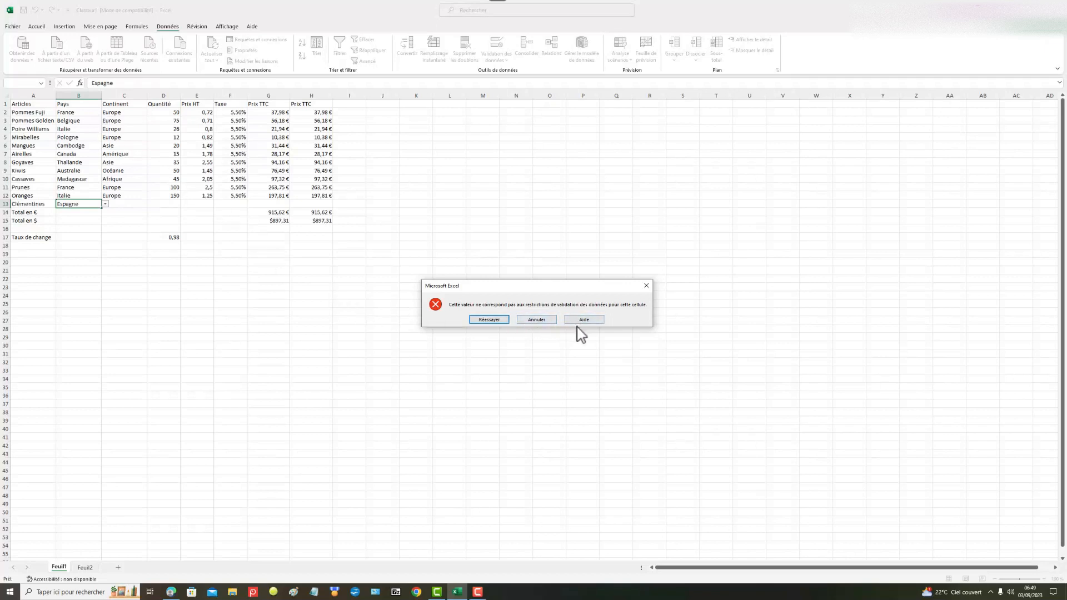
{"action": "left_click", "coordinate": [647, 285]}
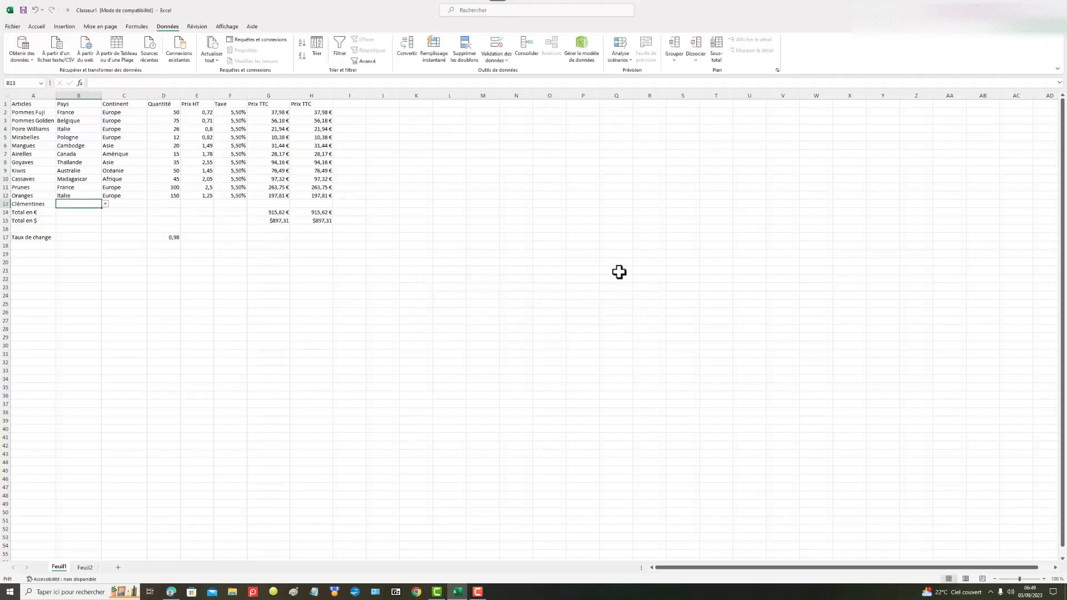
Test the country drop-down list in B2 by choosing Belgique, then set the cell back to France.
{"action": "left_click", "coordinate": [93, 112]}
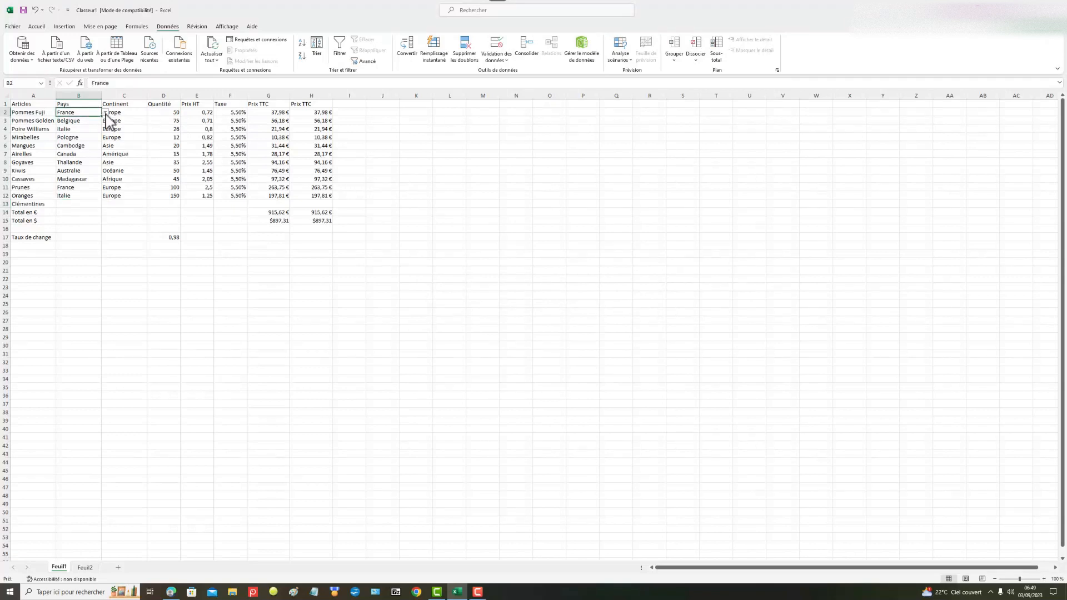
{"action": "left_click", "coordinate": [105, 113]}
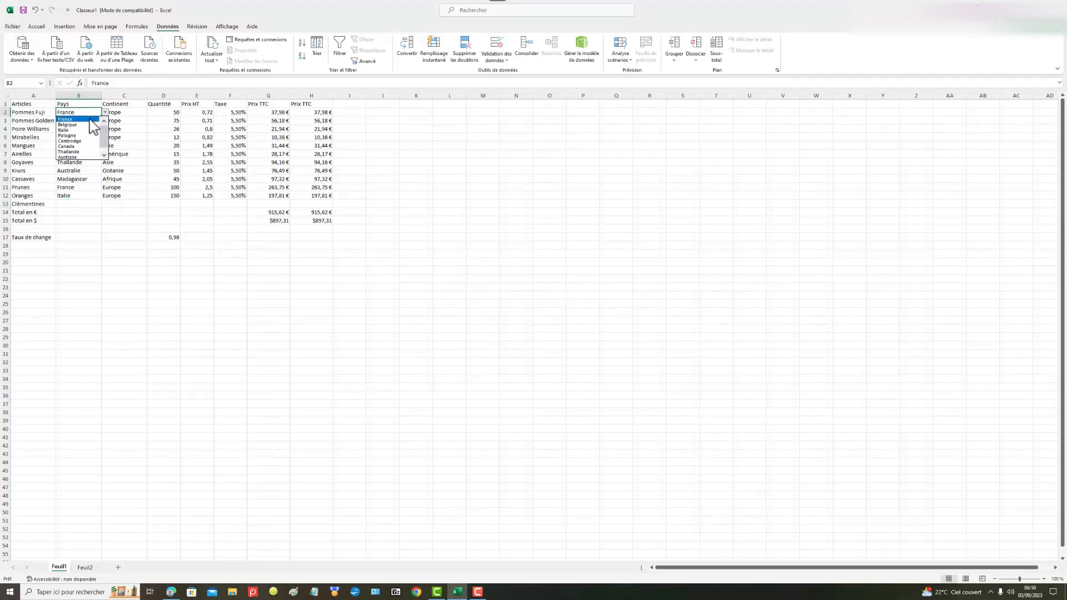
{"action": "left_click", "coordinate": [90, 119]}
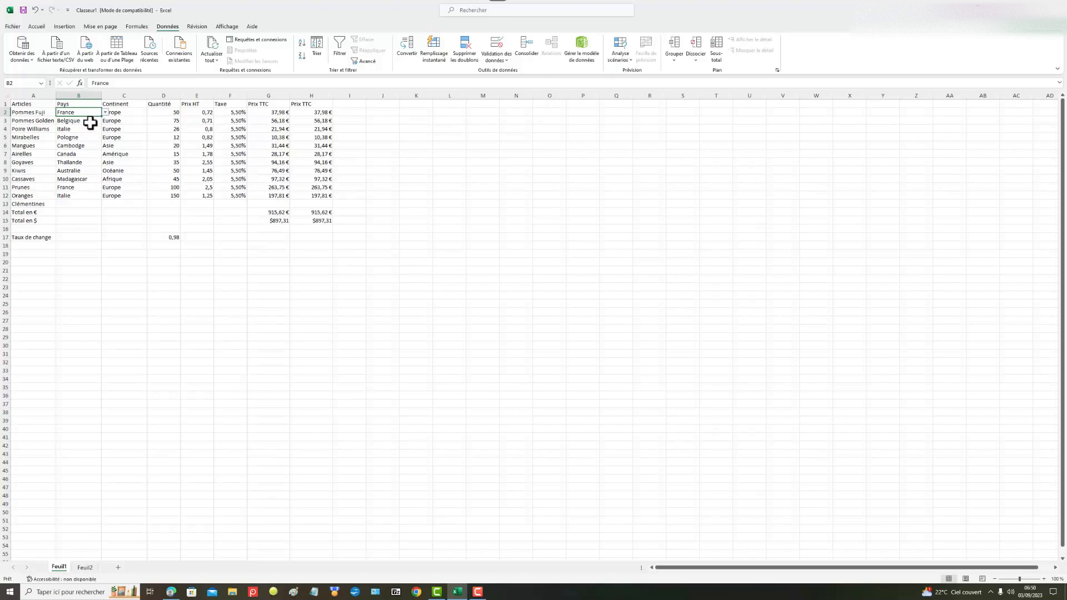
{"action": "left_click", "coordinate": [105, 113]}
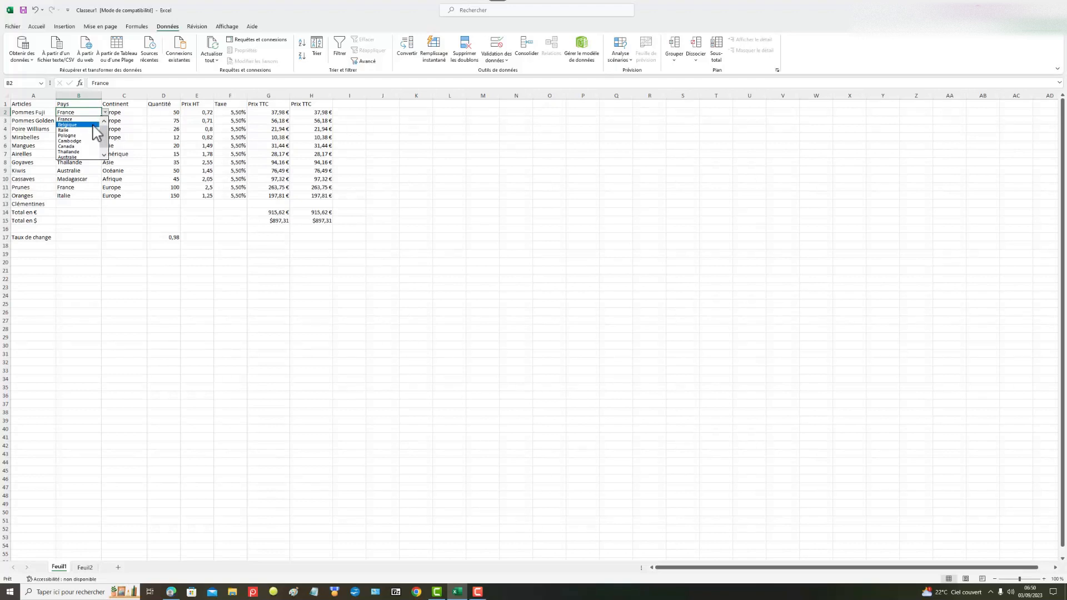
{"action": "left_click", "coordinate": [97, 133]}
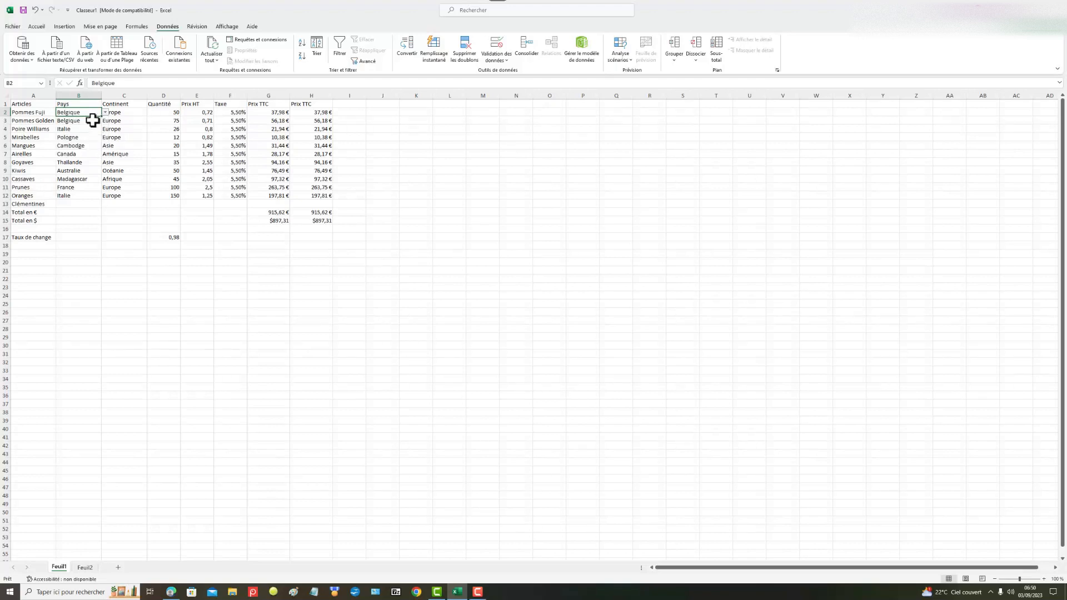
{"action": "left_click", "coordinate": [105, 112]}
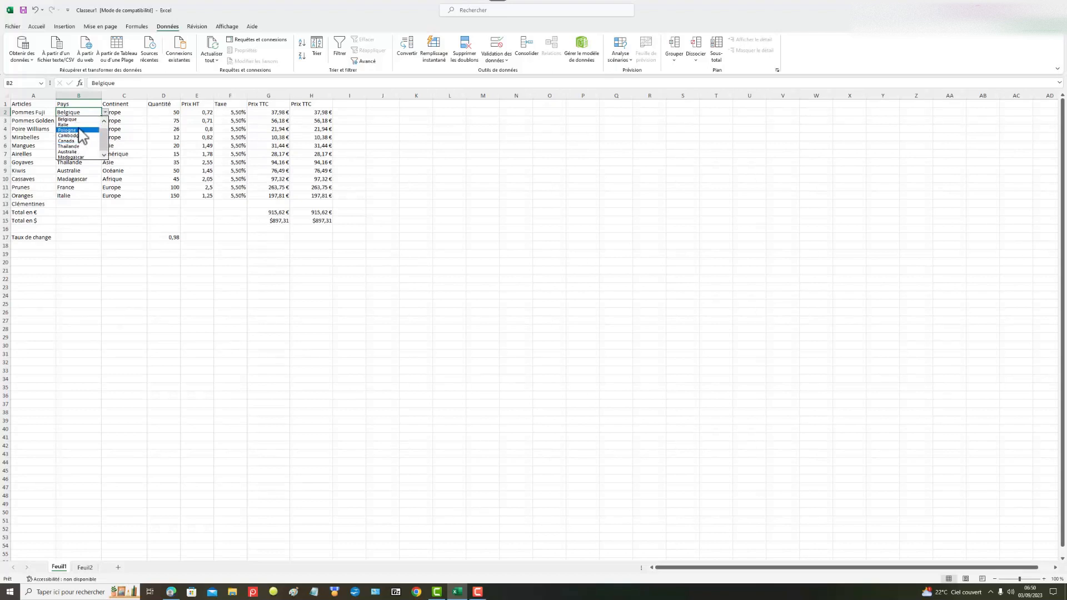
{"action": "left_click_drag", "start_coordinate": [102, 143], "coordinate": [101, 121]}
{"action": "left_click", "coordinate": [70, 119]}
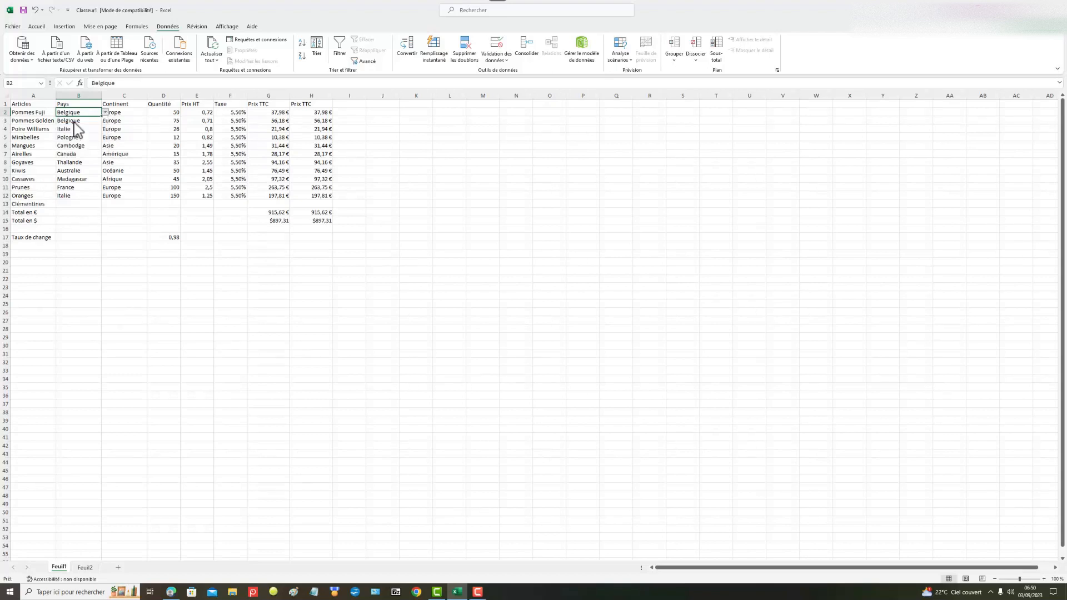
{"action": "left_click", "coordinate": [119, 238]}
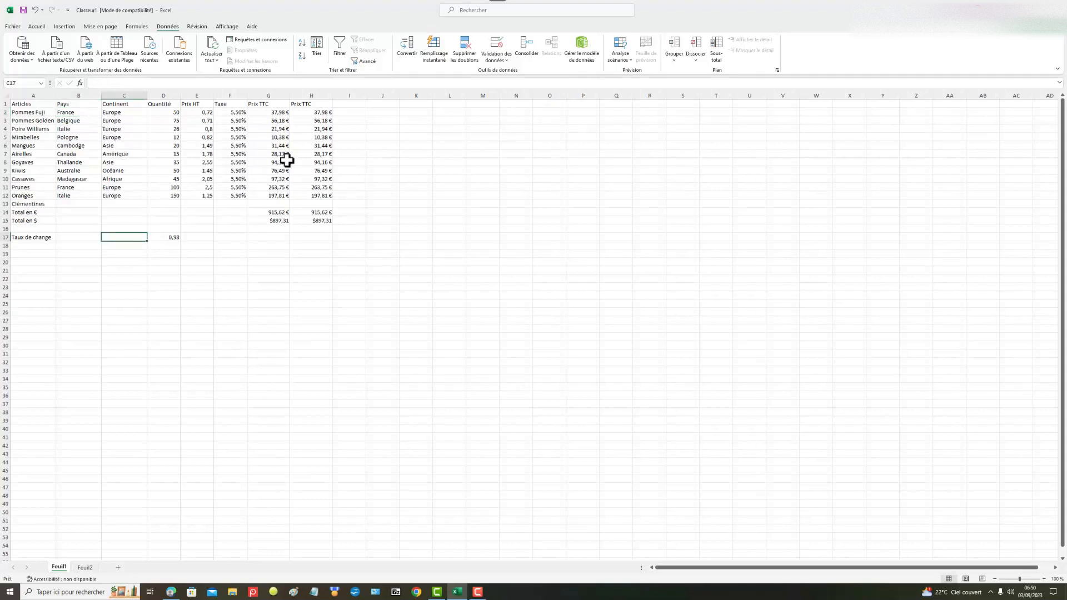